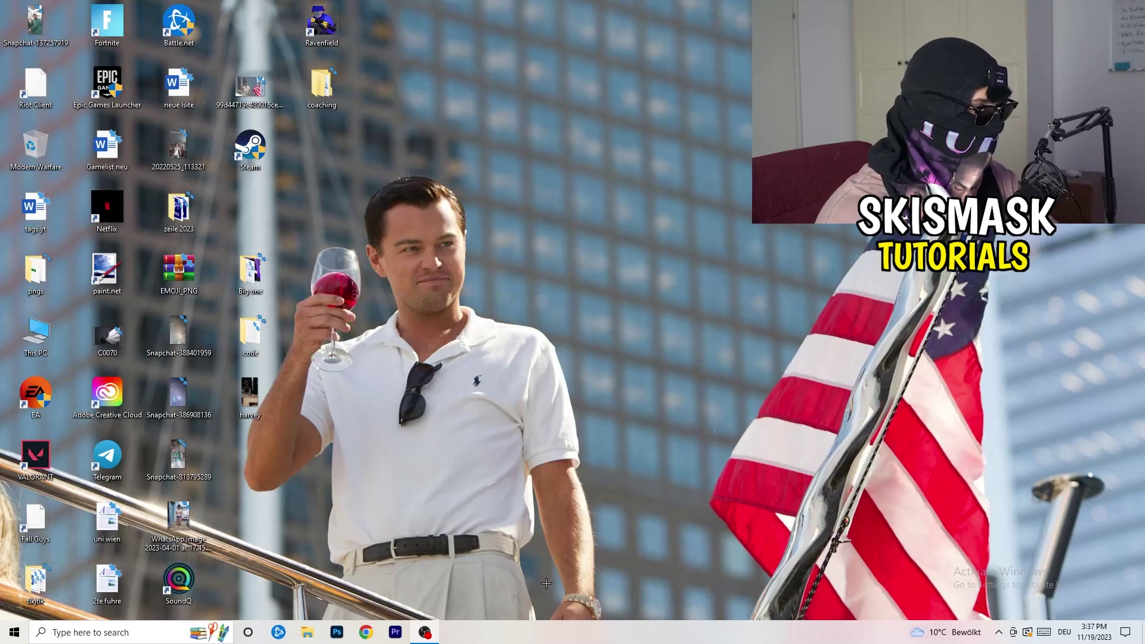
- Open Task Manager and view the task-ending options for the Antimalware Service Executable background process
right_click(562, 633)
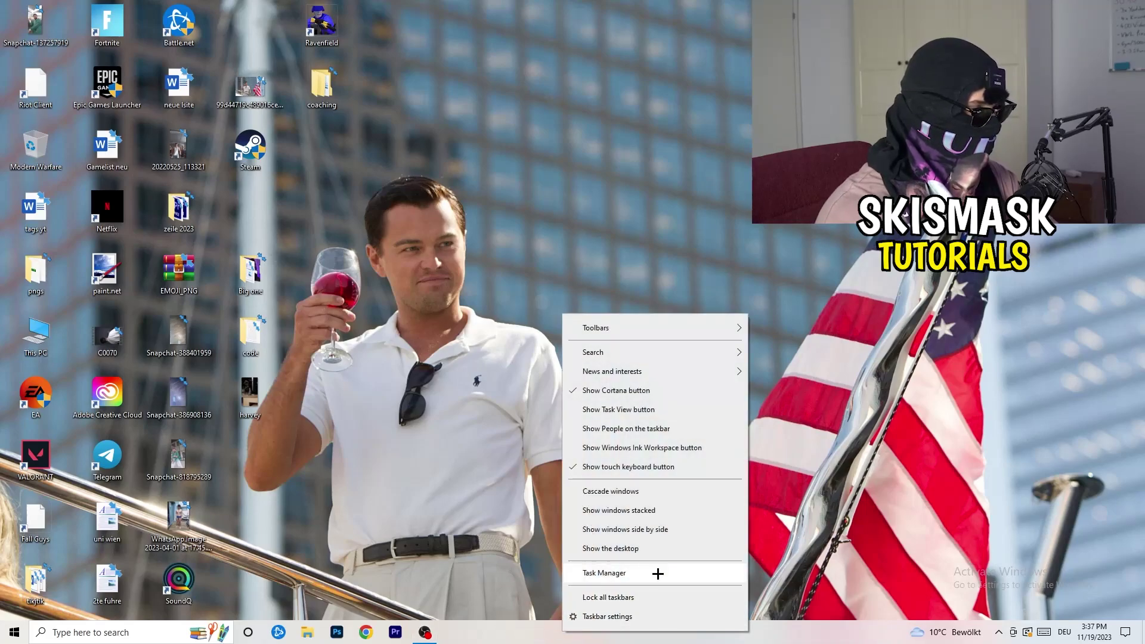
click(644, 573)
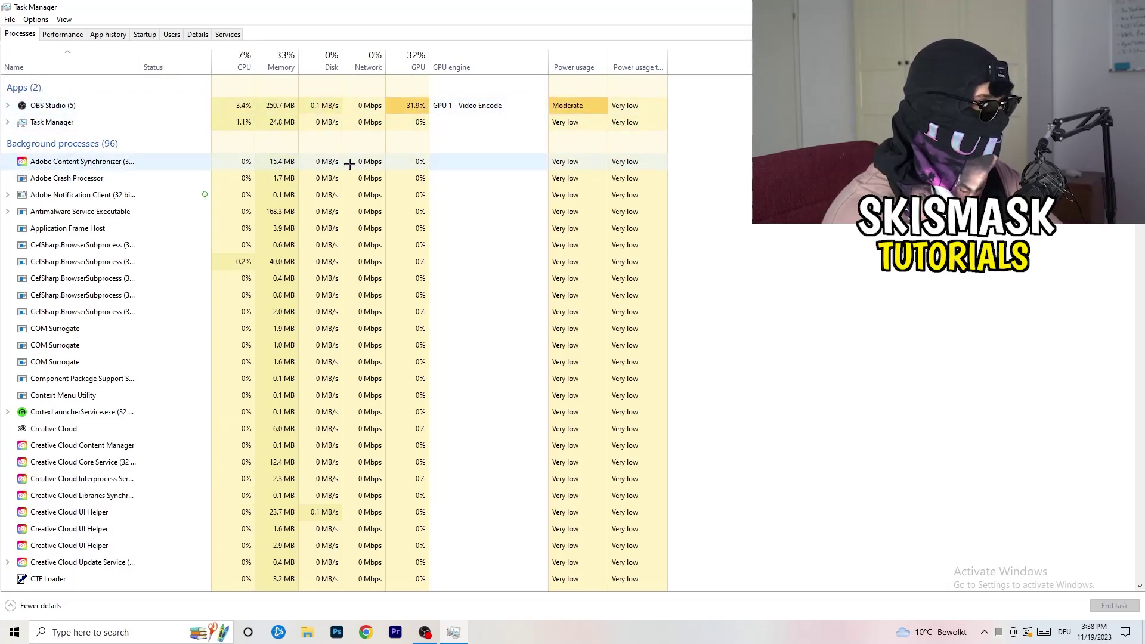
right_click(269, 213)
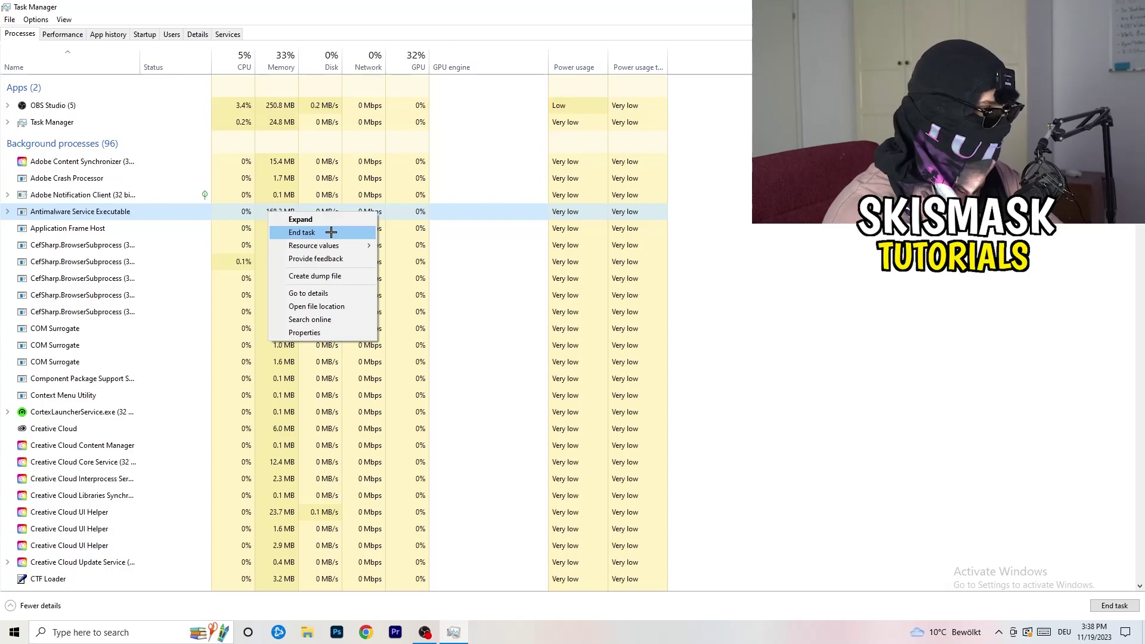
key(Escape)
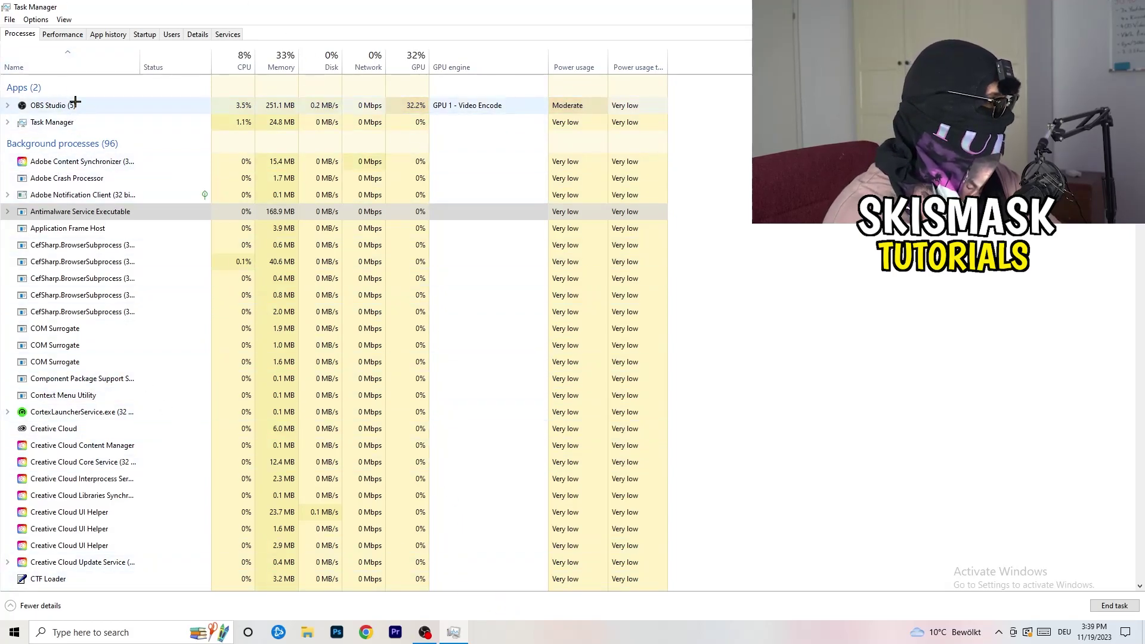
- Review the enable and disable options of the Dropbox, EA and File Association Helper startup apps, and view the system performance graphs
click(147, 34)
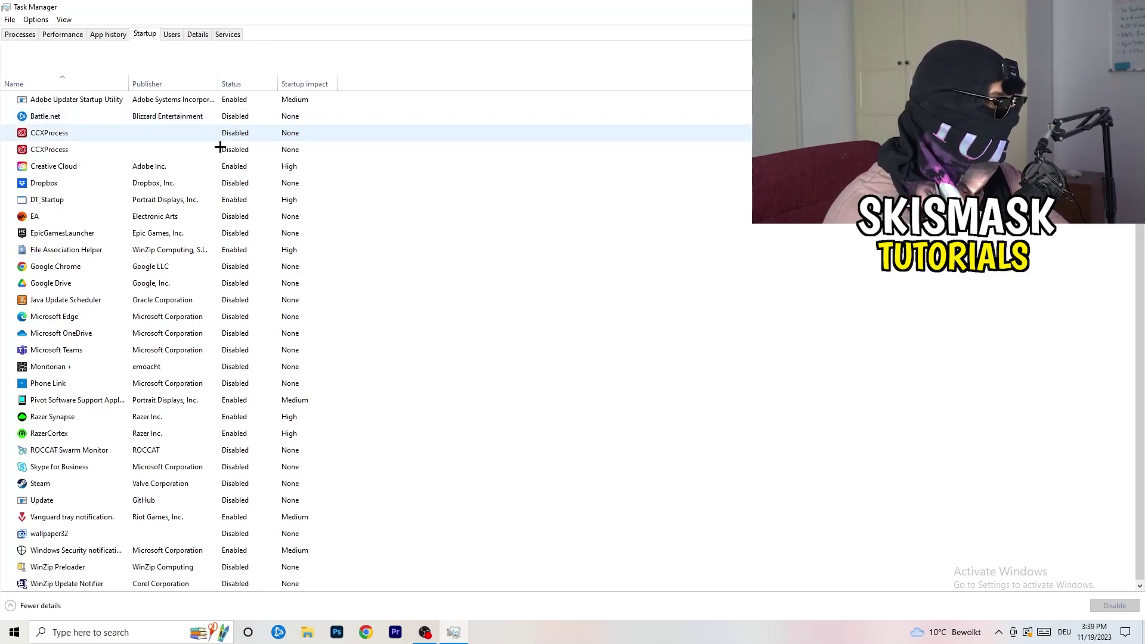
right_click(240, 181)
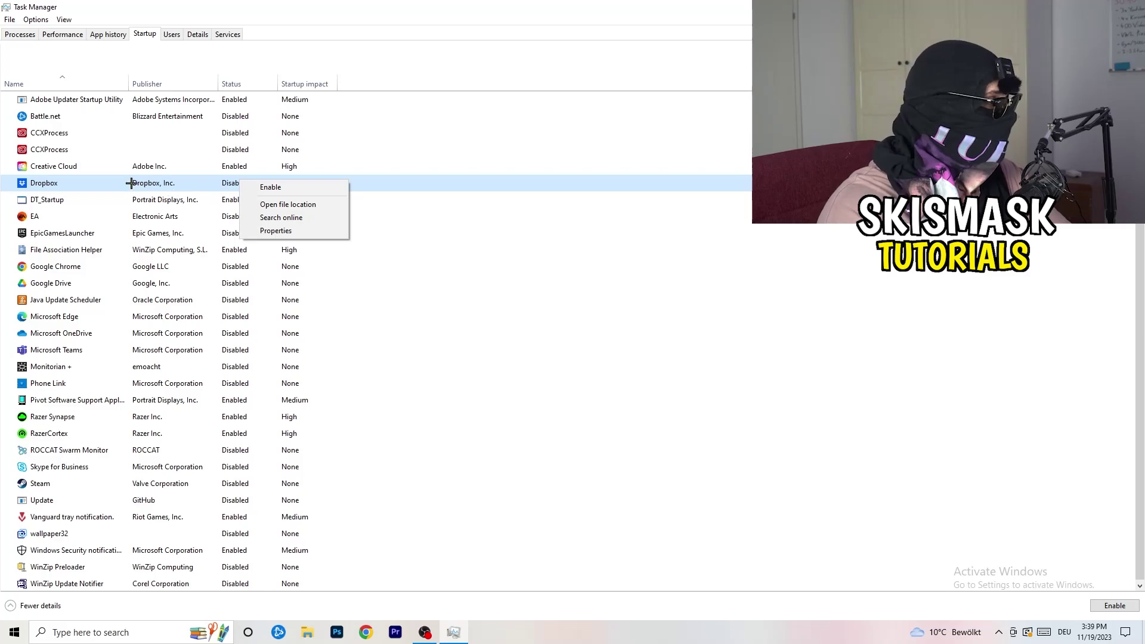
click(113, 218)
right_click(114, 220)
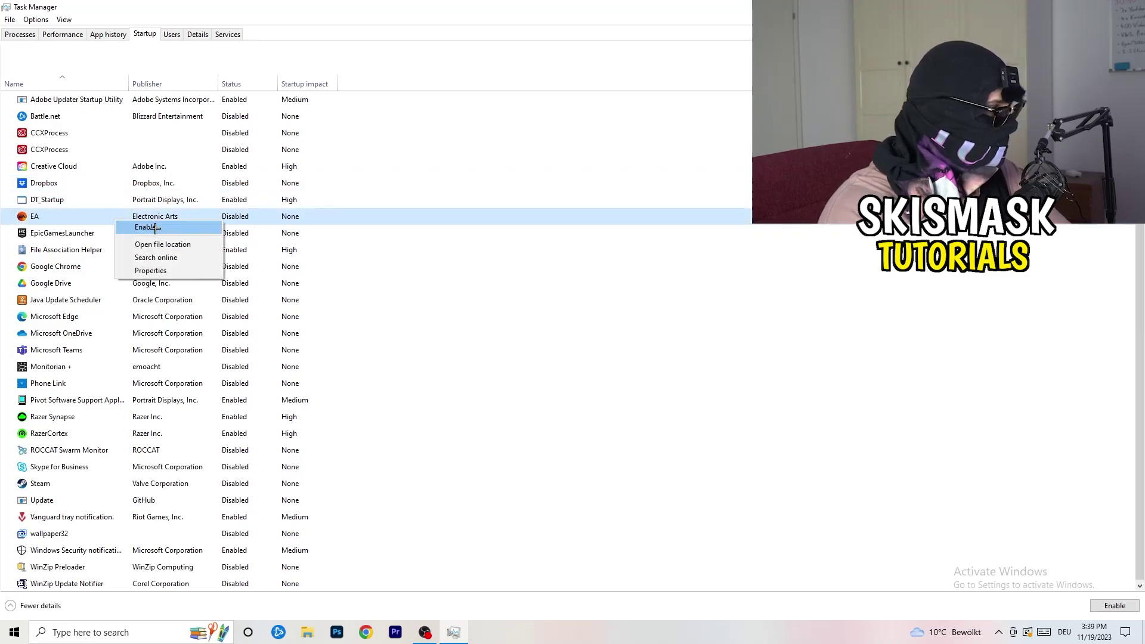
click(763, 311)
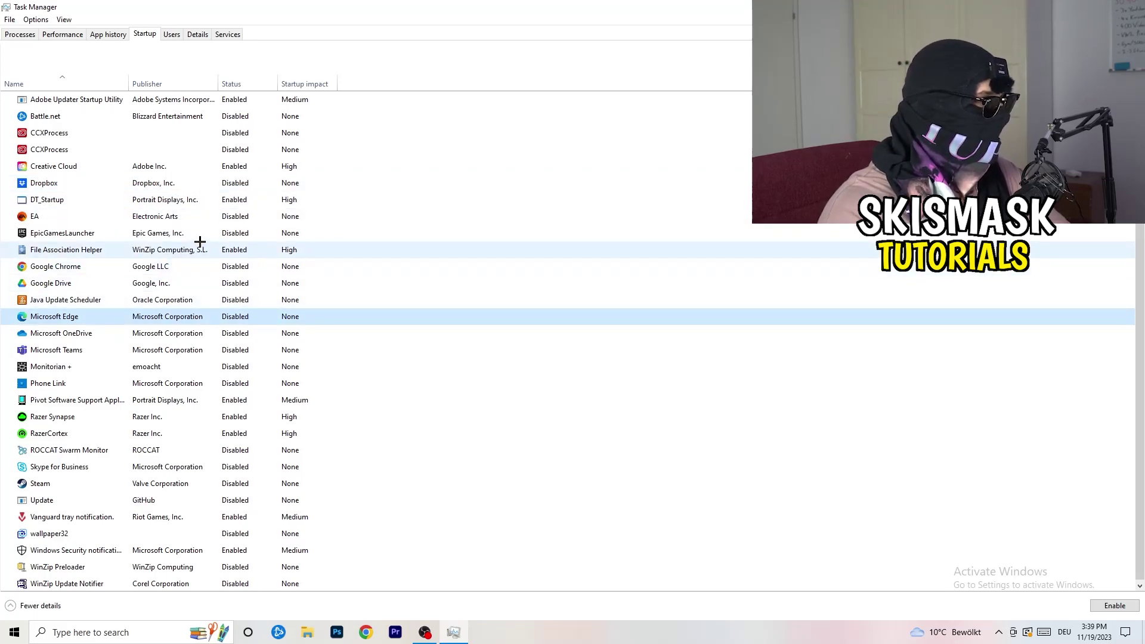
right_click(236, 253)
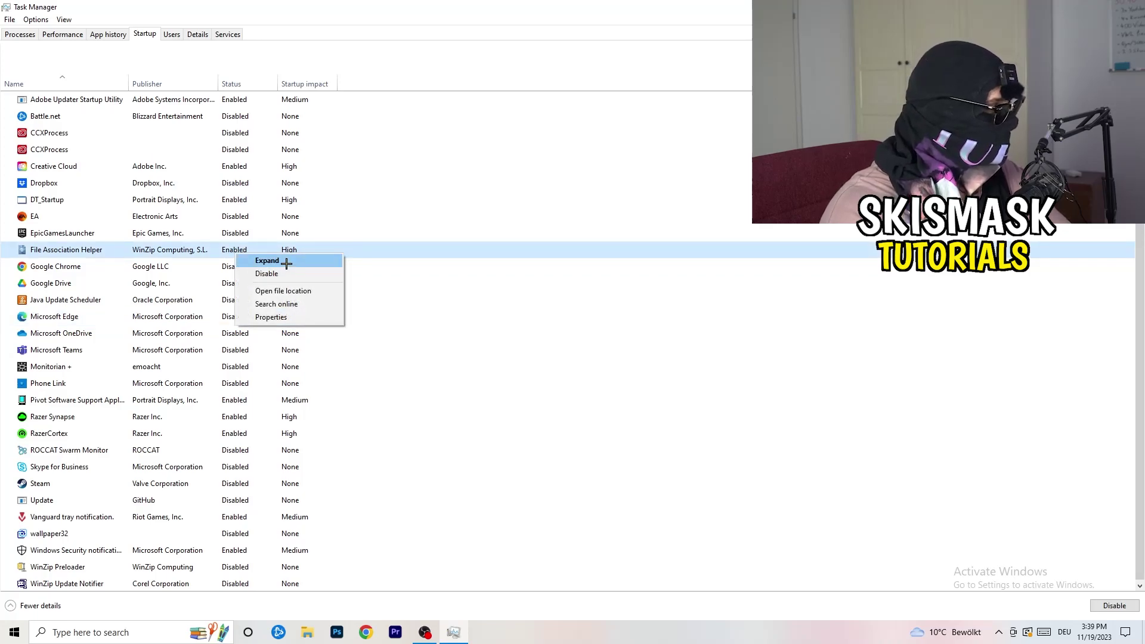
click(514, 300)
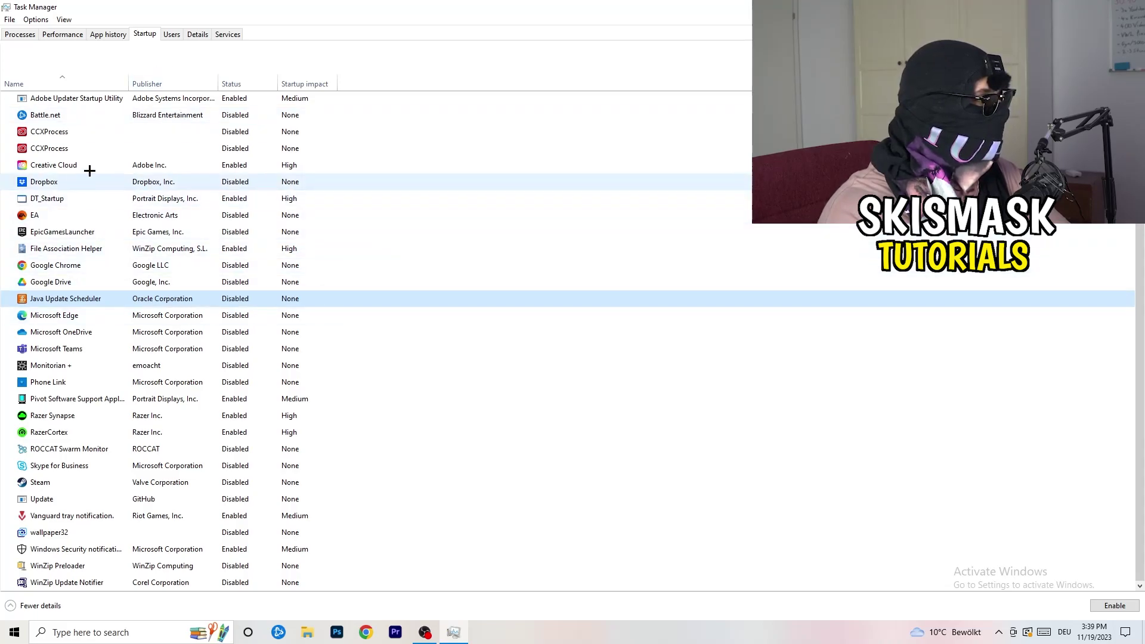
click(66, 36)
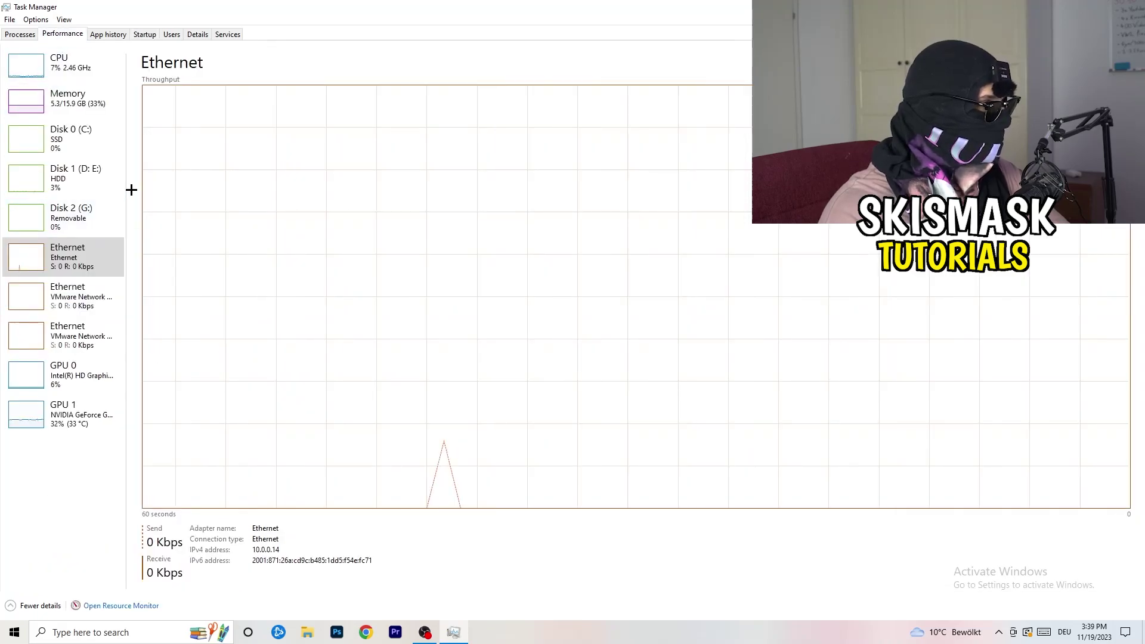
- Examine the priority levels offered for the Dropbox crash handler in the detailed process list, and close Task Manager
click(198, 33)
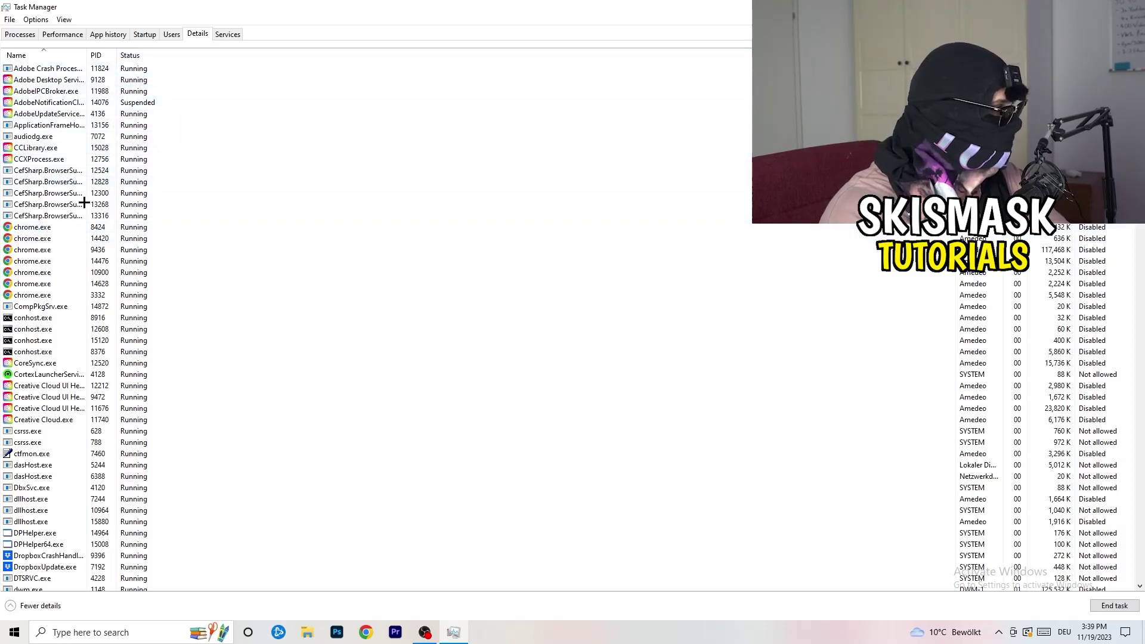
scroll(153, 304, down, 6)
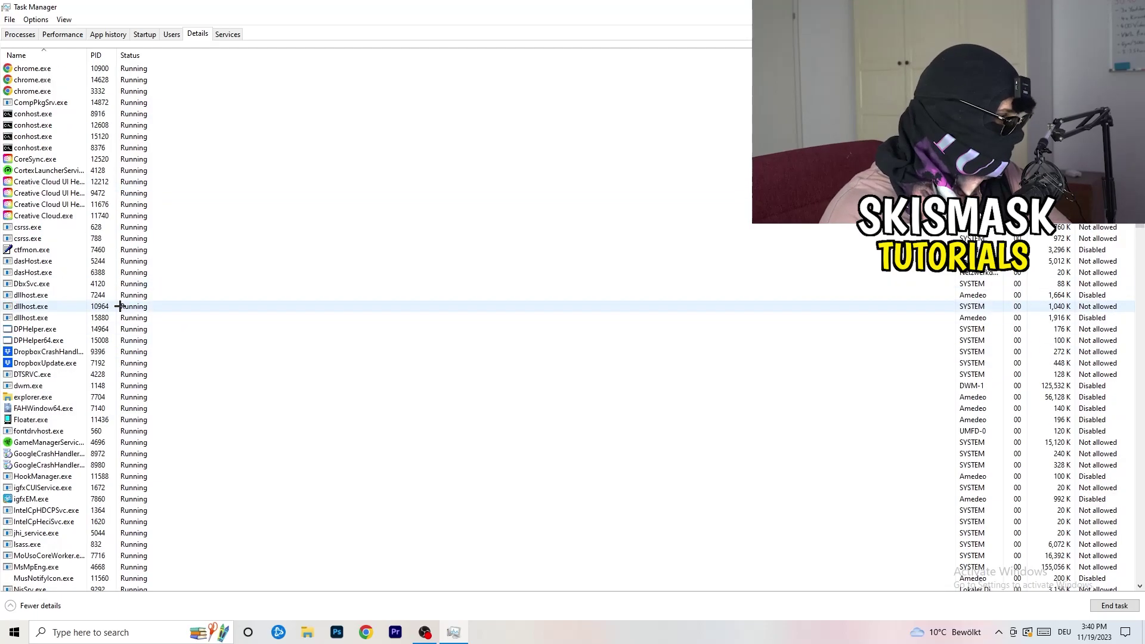
right_click(48, 354)
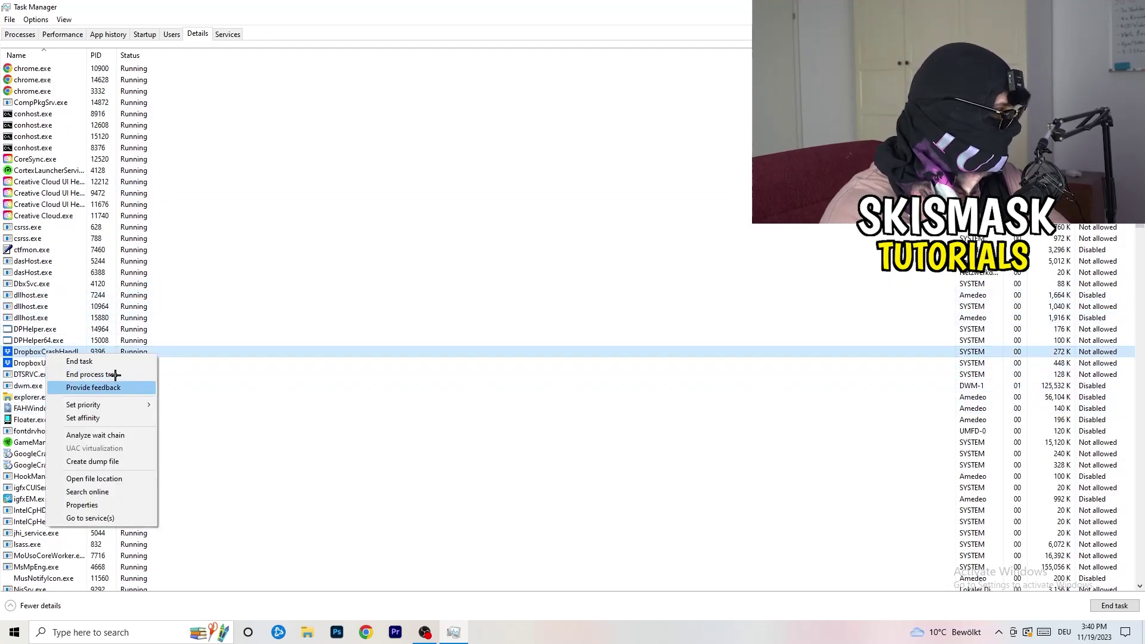
right_click(95, 351)
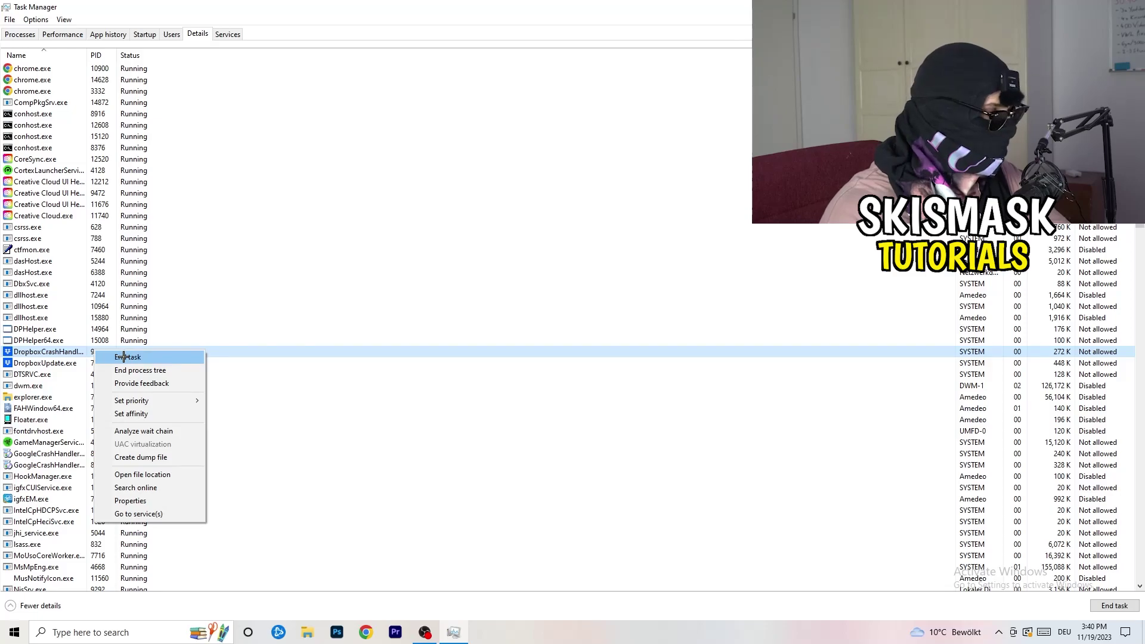
right_click(85, 352)
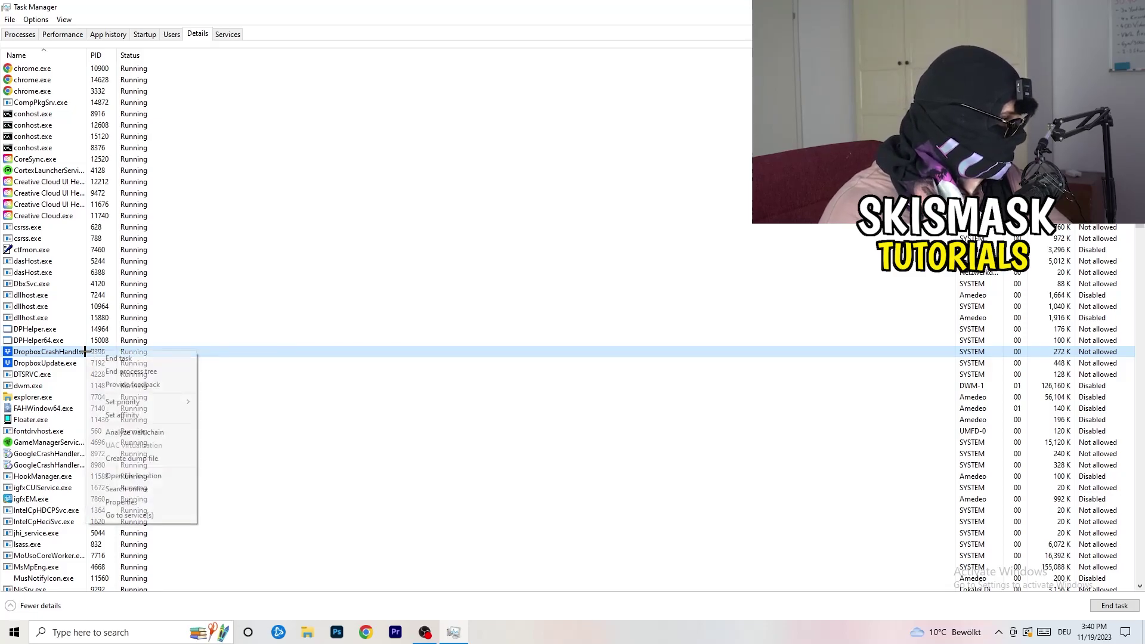
mouse_move(141, 403)
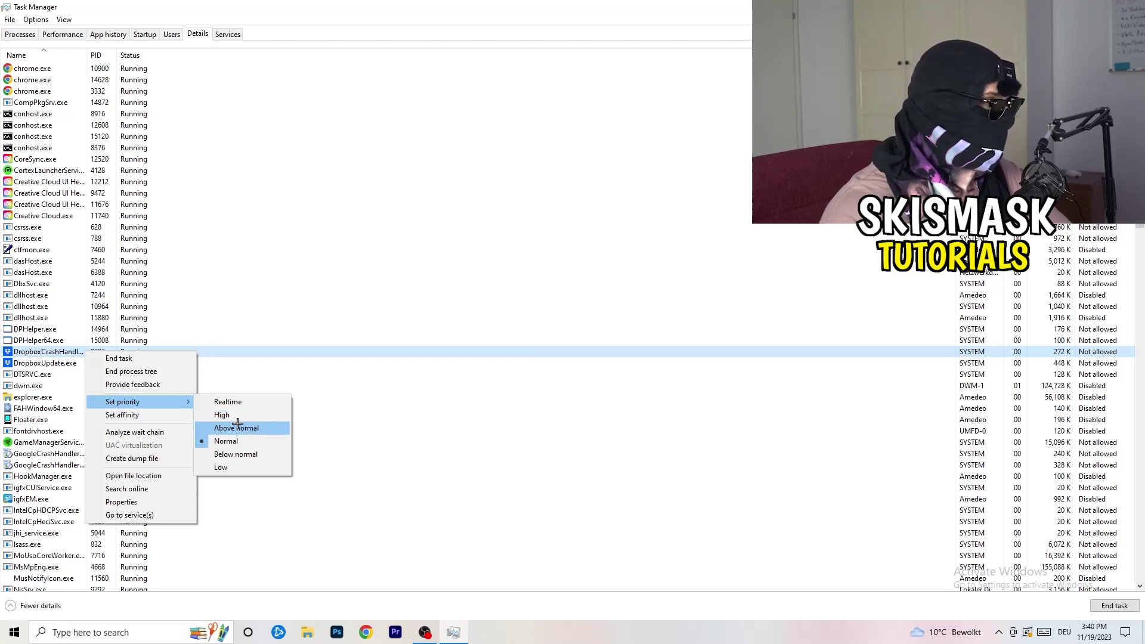
click(572, 10)
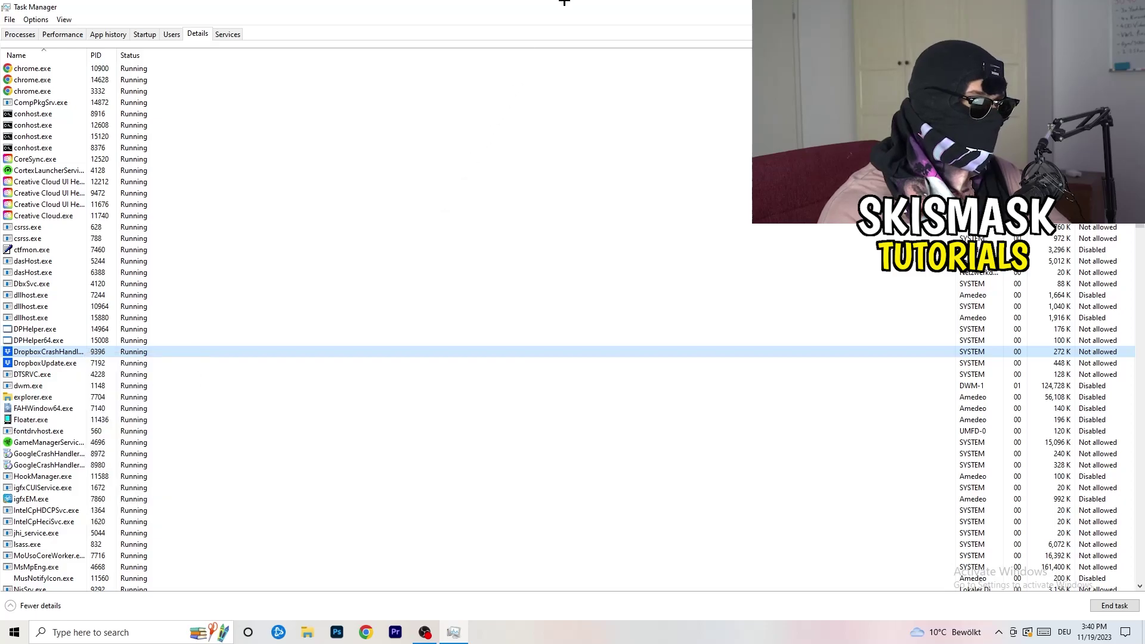
key(alt+F4)
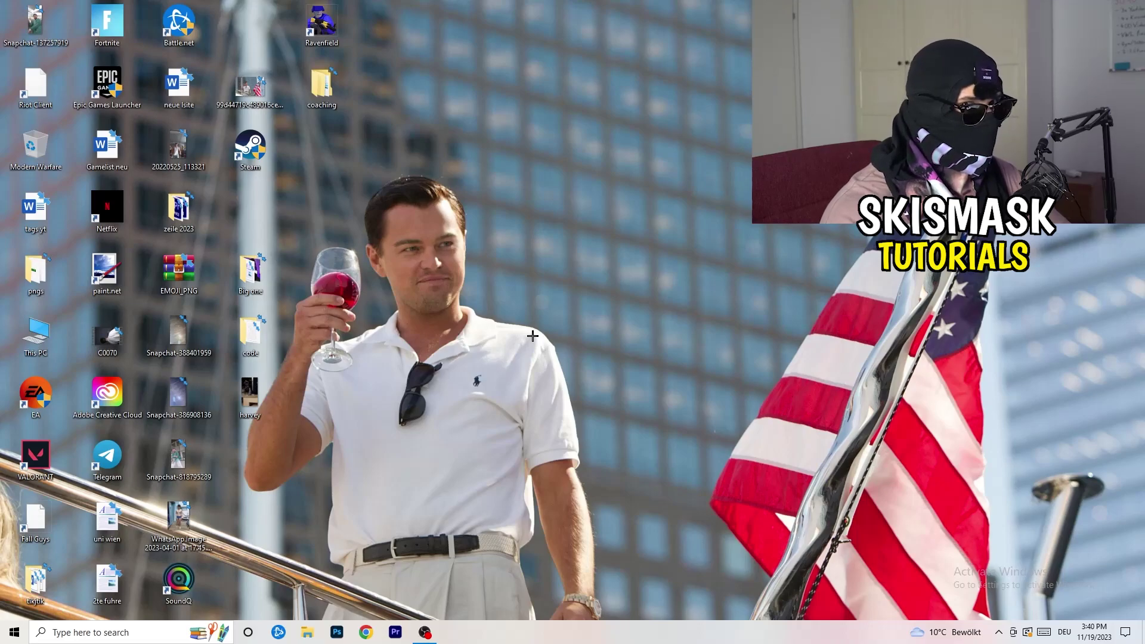
- Open Windows Settings and go to the display settings in the System category
key(super)
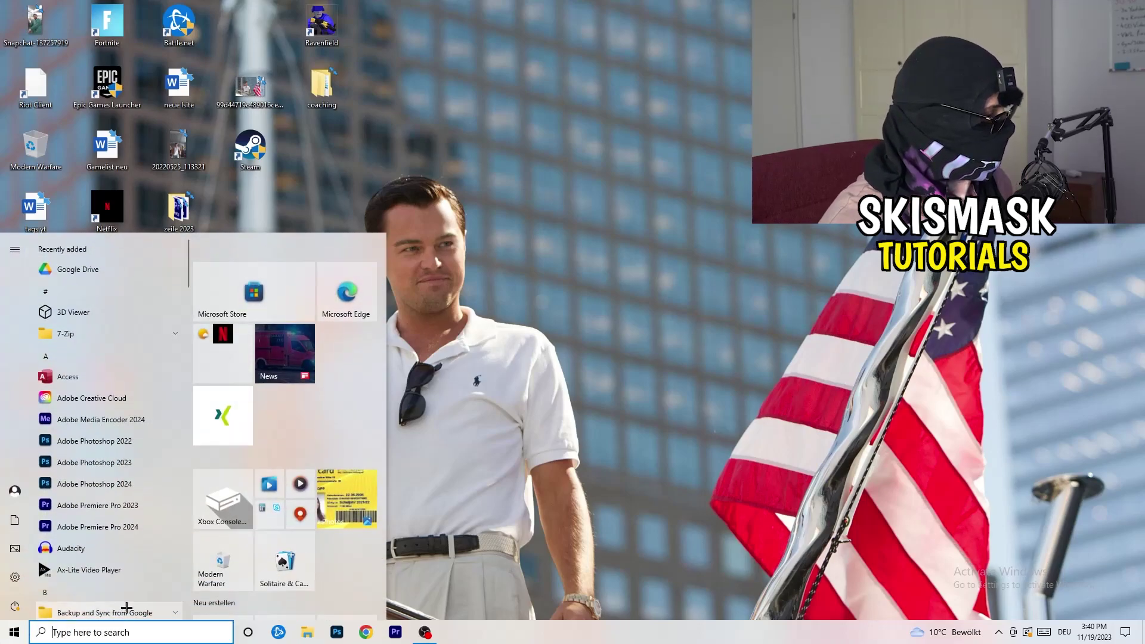
text(sett)
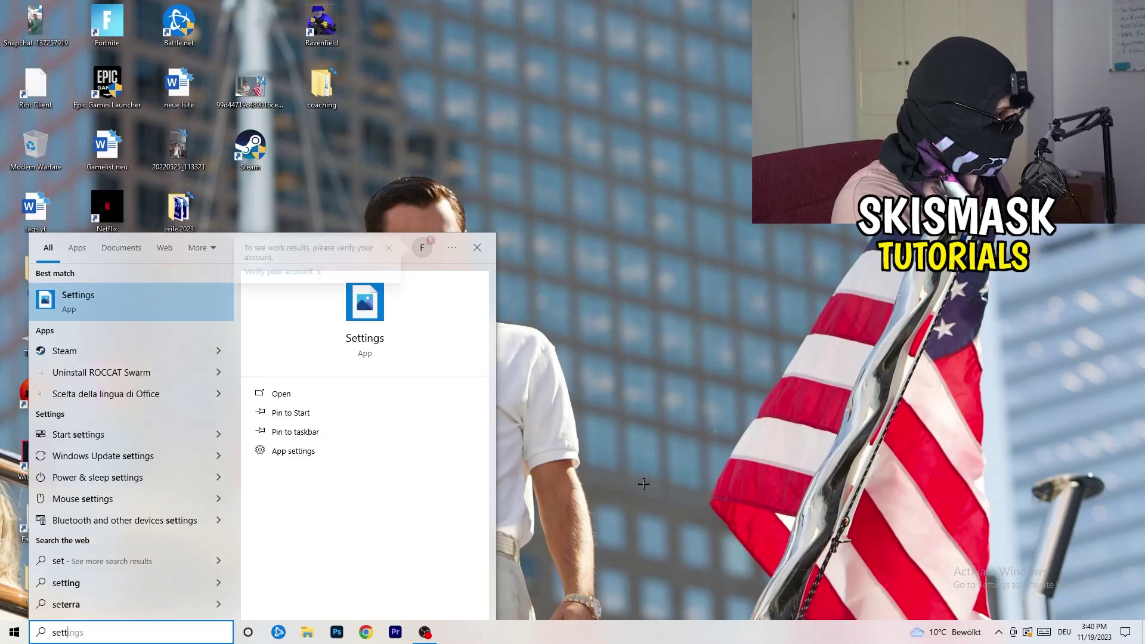
key(Return)
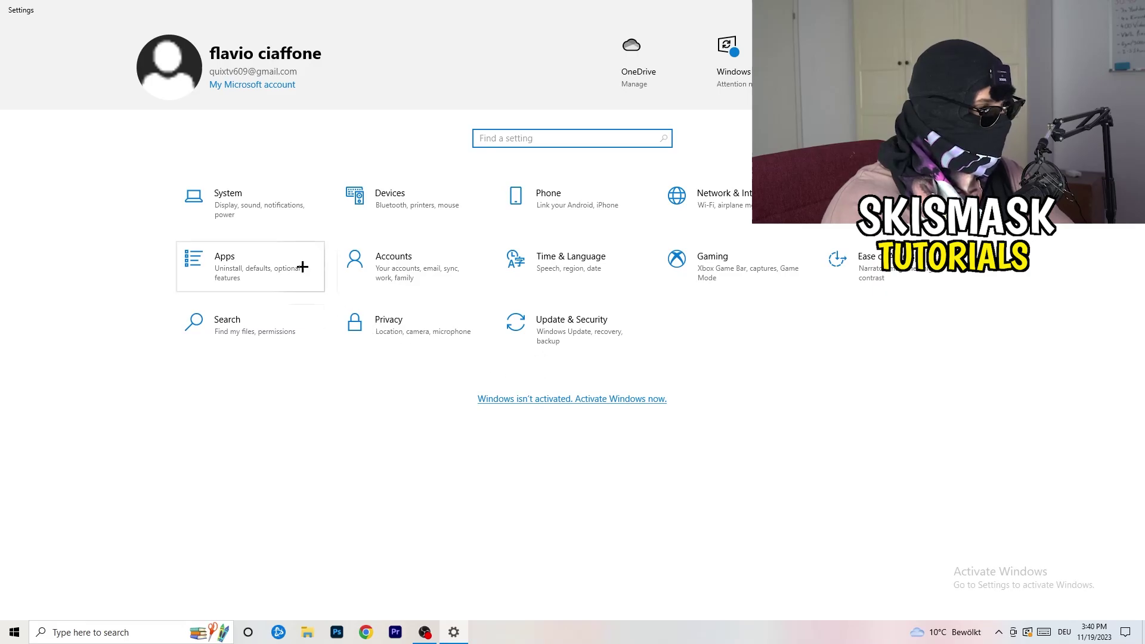
click(260, 213)
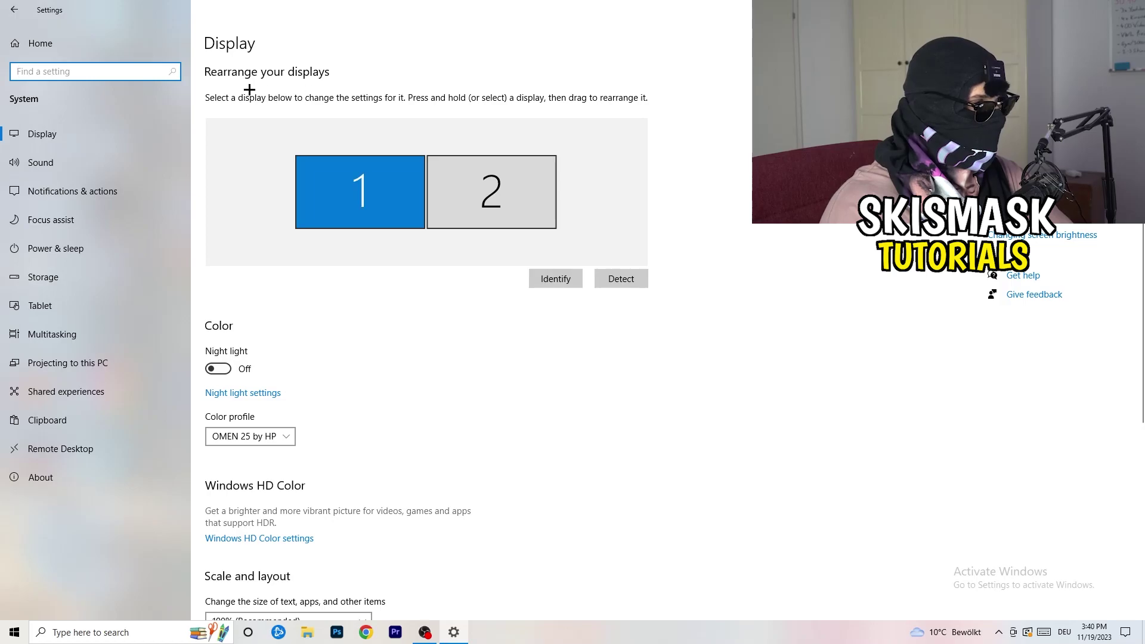
click(275, 41)
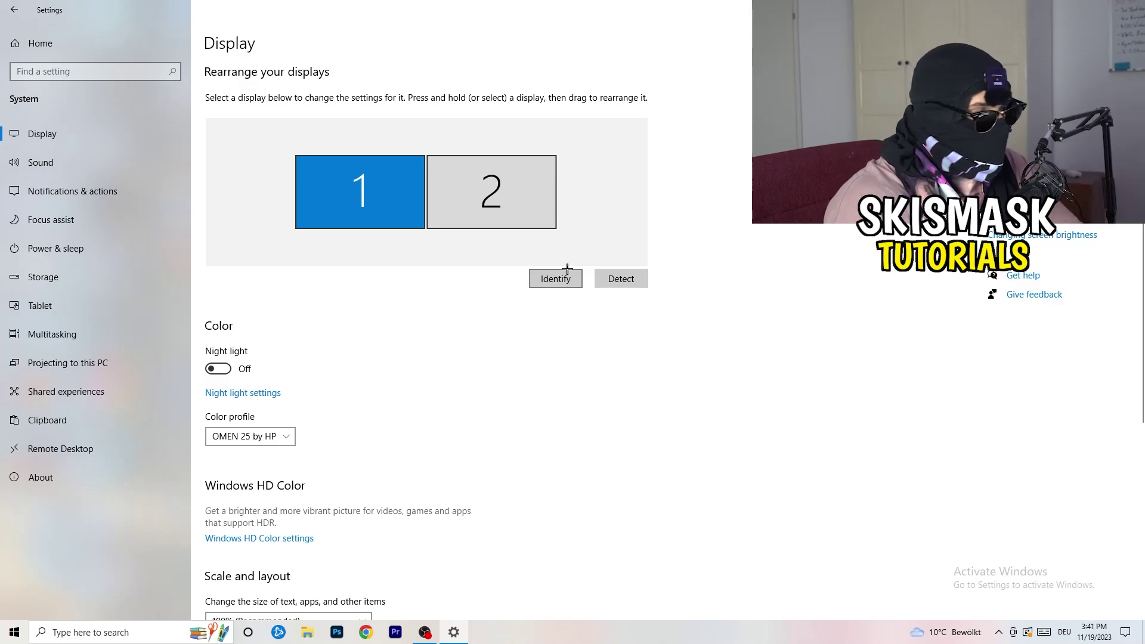
- Examine the available scaling and display resolution options for the main display
scroll(404, 328, down, 4)
scroll(405, 327, up, 4)
scroll(405, 327, down, 4)
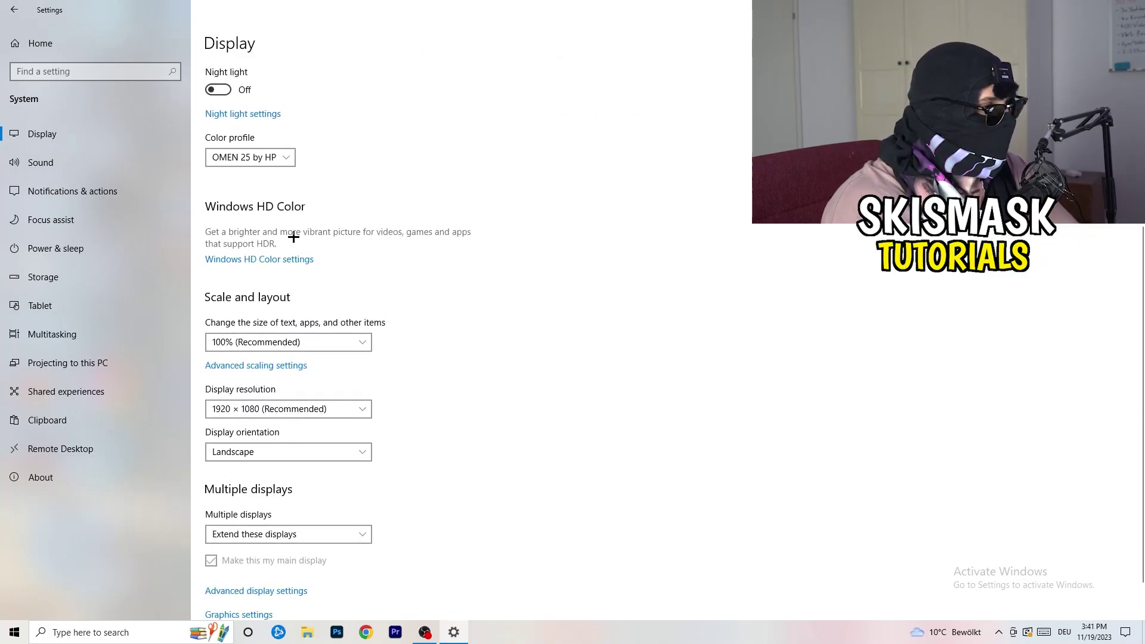
click(356, 337)
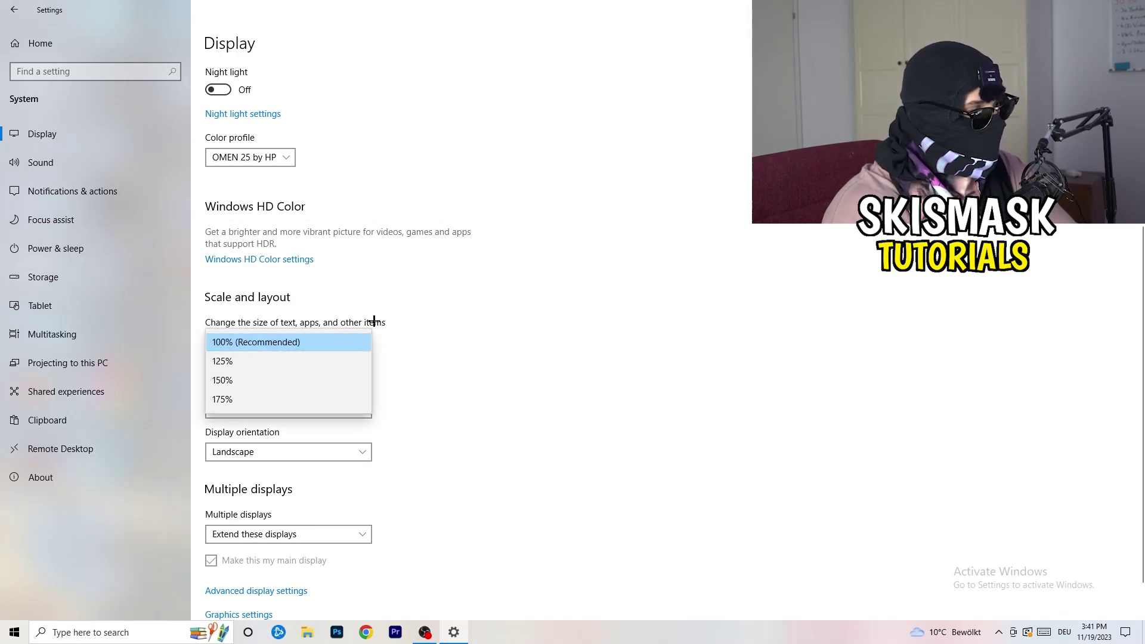
click(403, 321)
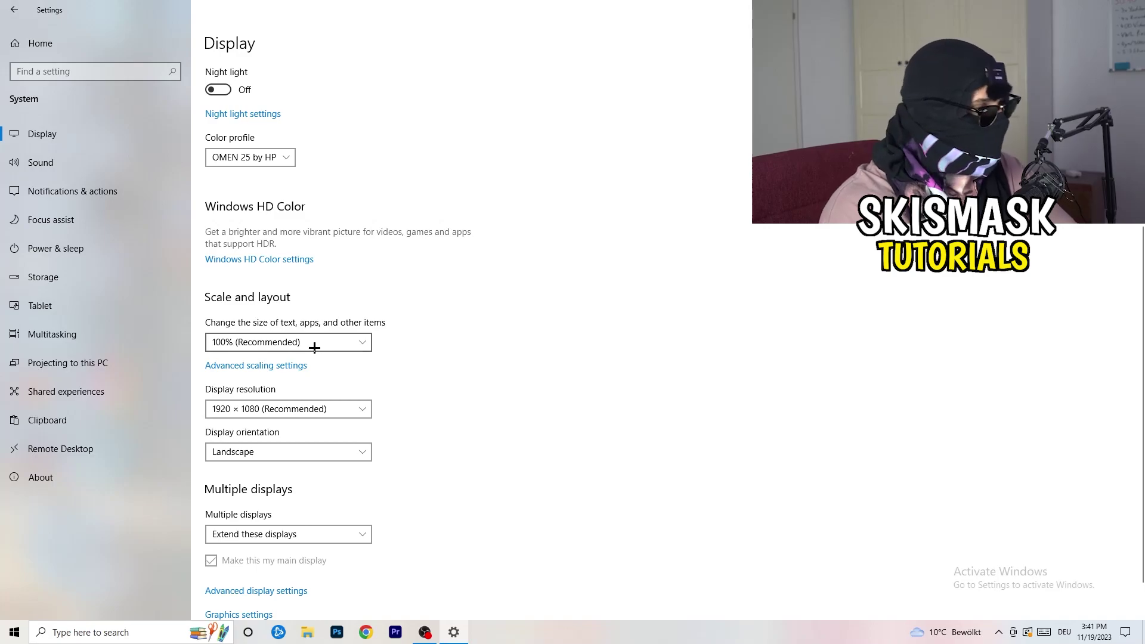
scroll(314, 347, down, 1)
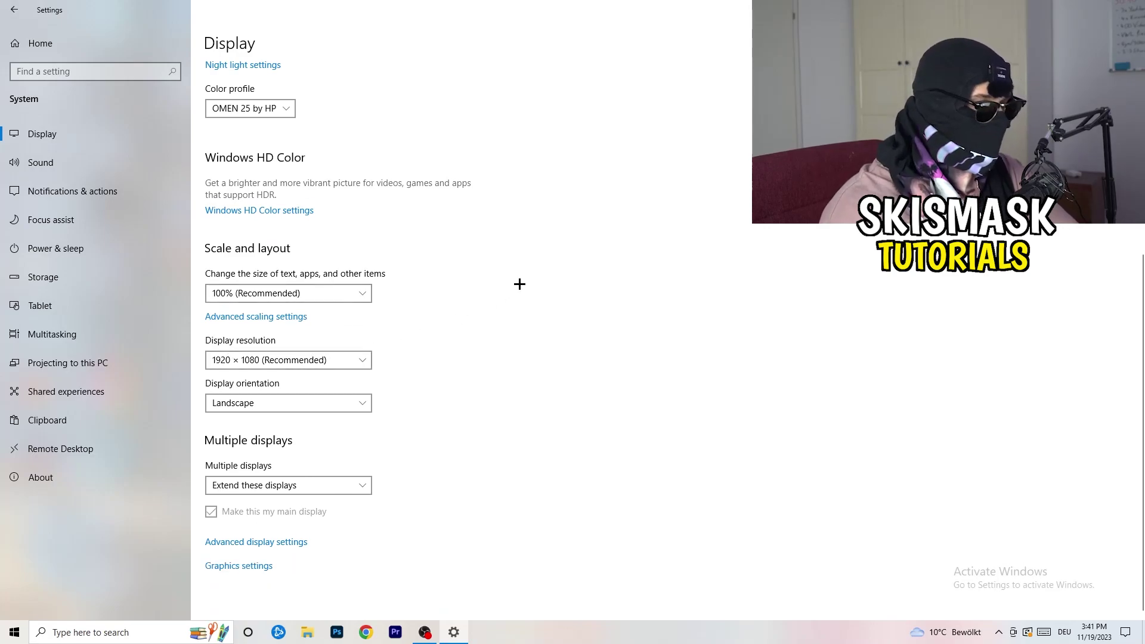
key(space)
key(Escape)
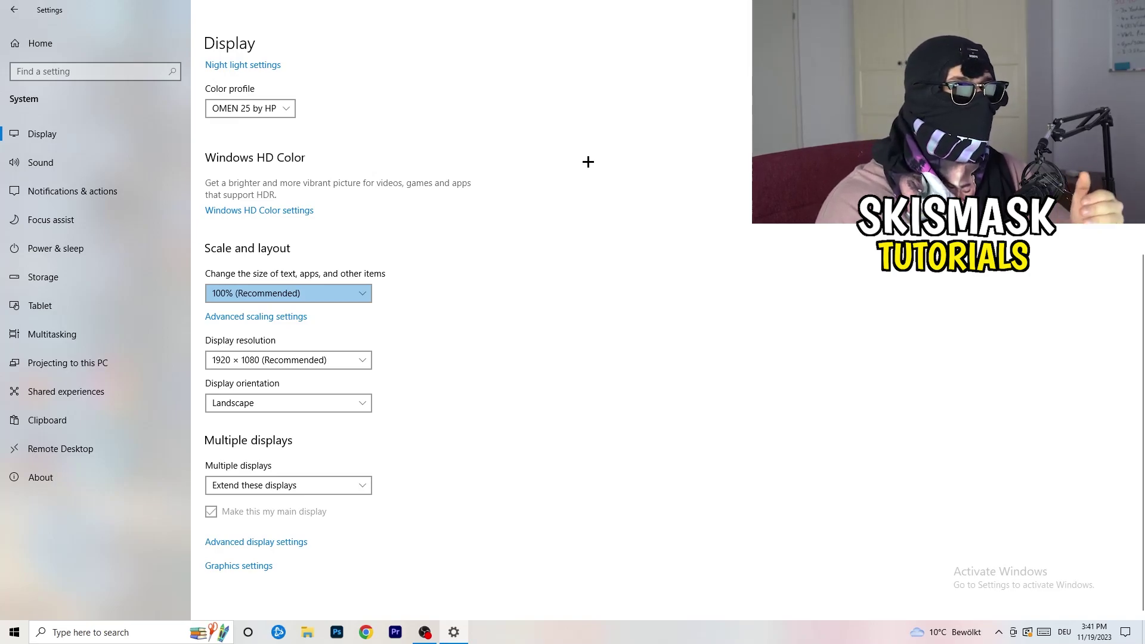
click(361, 358)
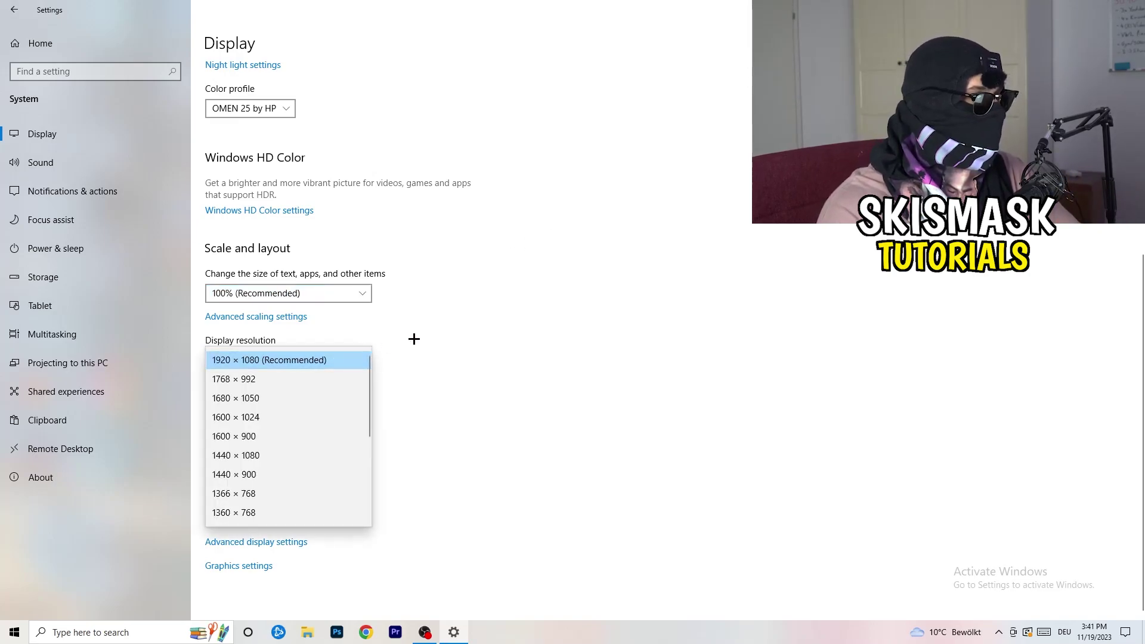
click(414, 339)
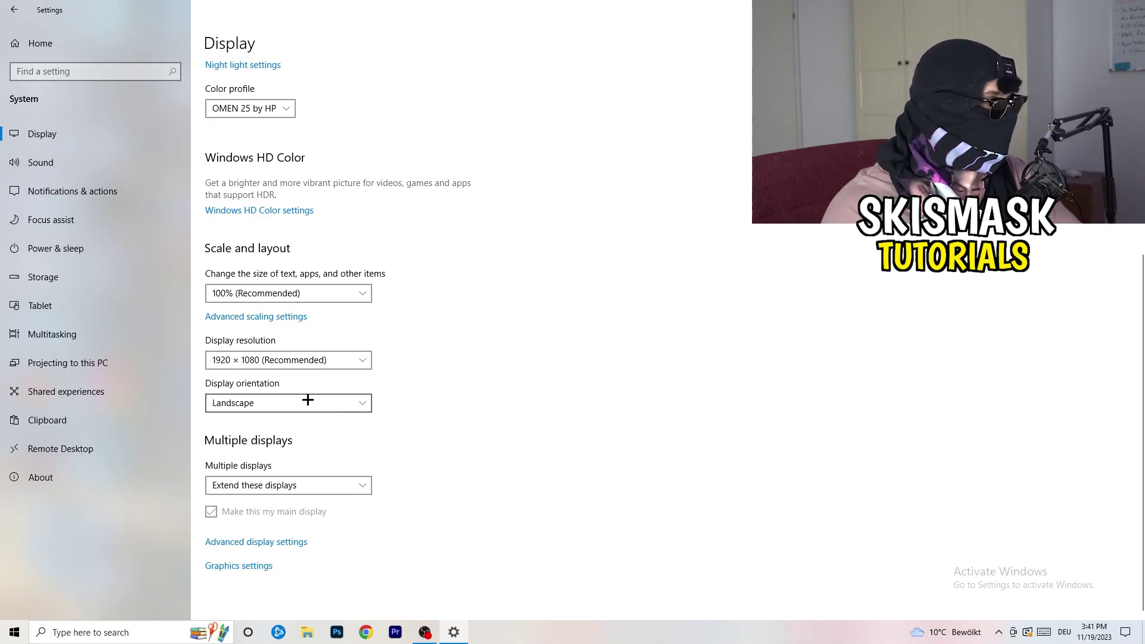
- Open the Storage Sense configuration page from the system's storage settings
click(81, 276)
scroll(493, 388, down, 1)
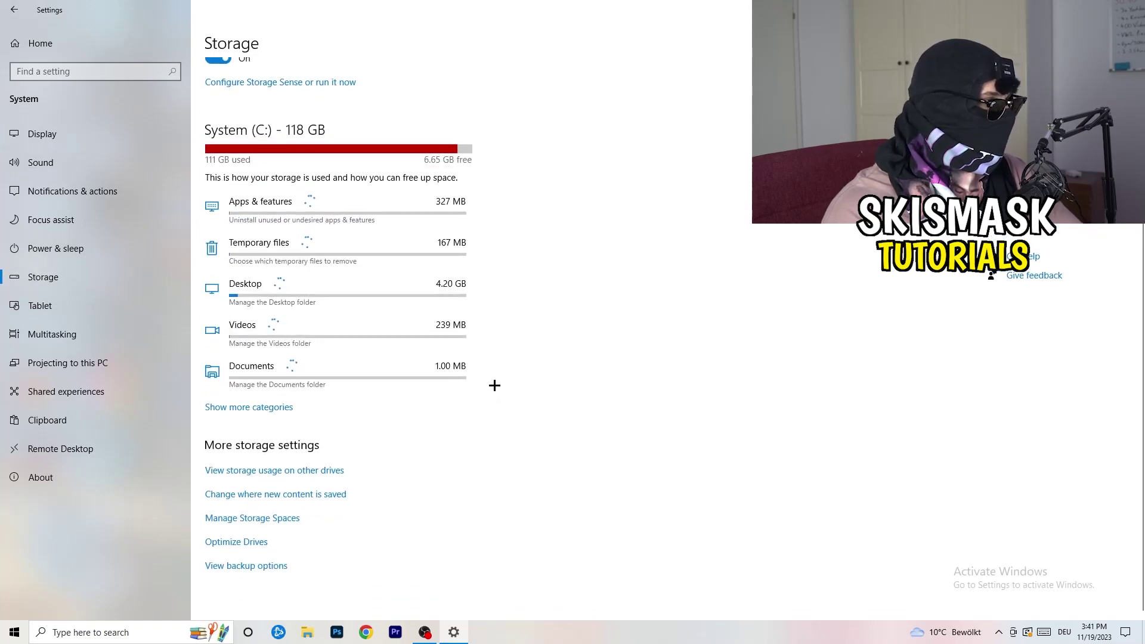
scroll(543, 365, up, 1)
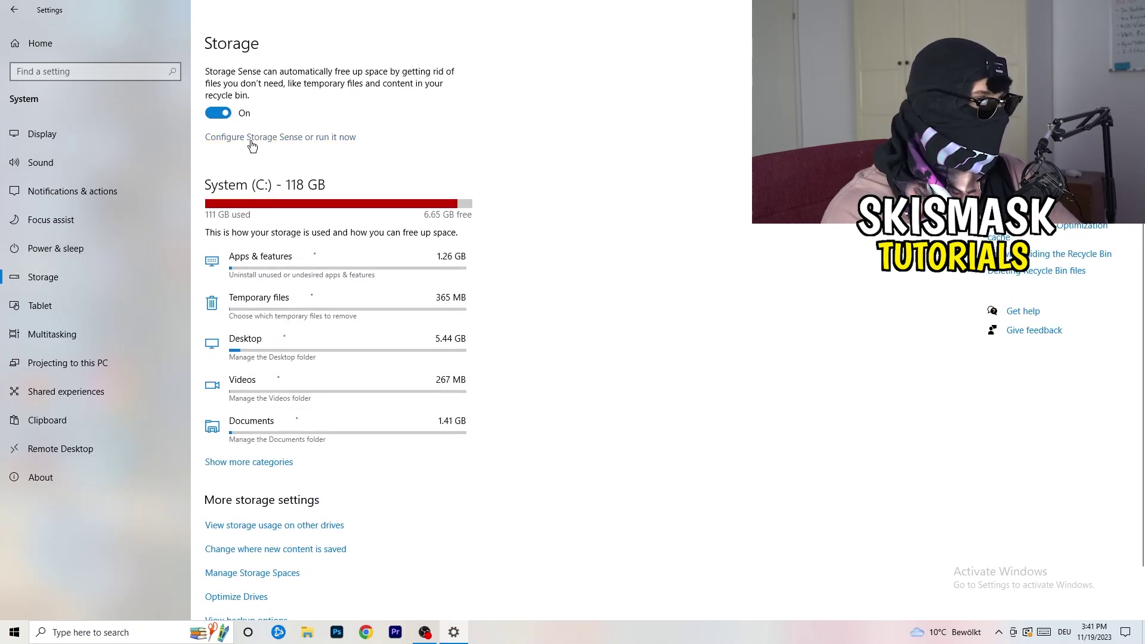
click(251, 142)
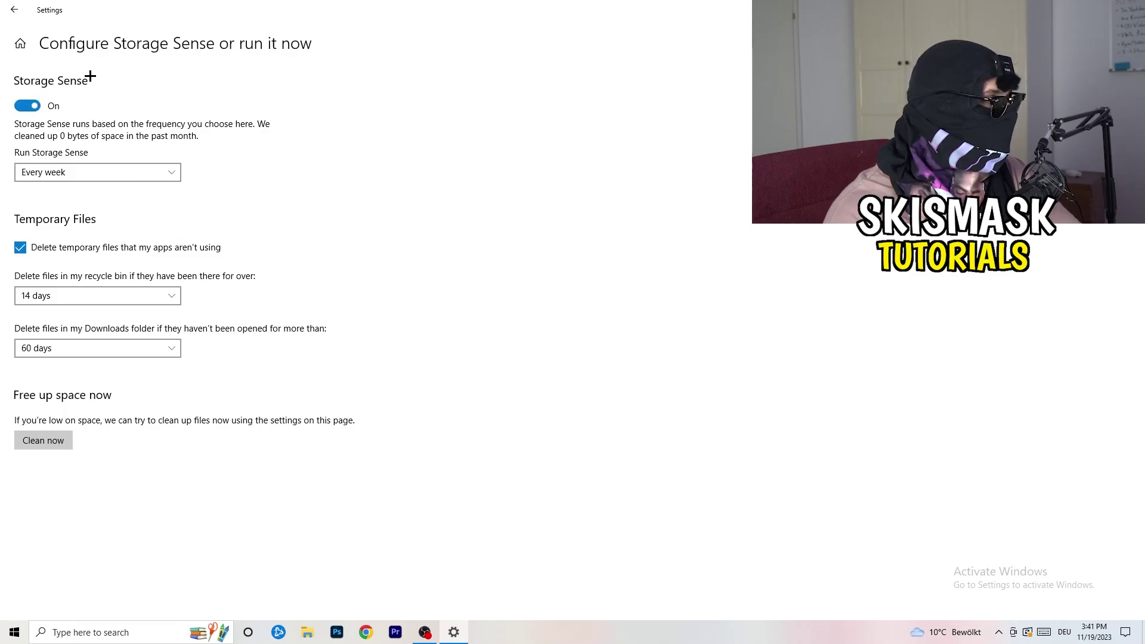
- Check the Storage Sense run frequency choices and turn off deleting temporary files that apps aren't using
click(50, 173)
click(302, 151)
click(60, 251)
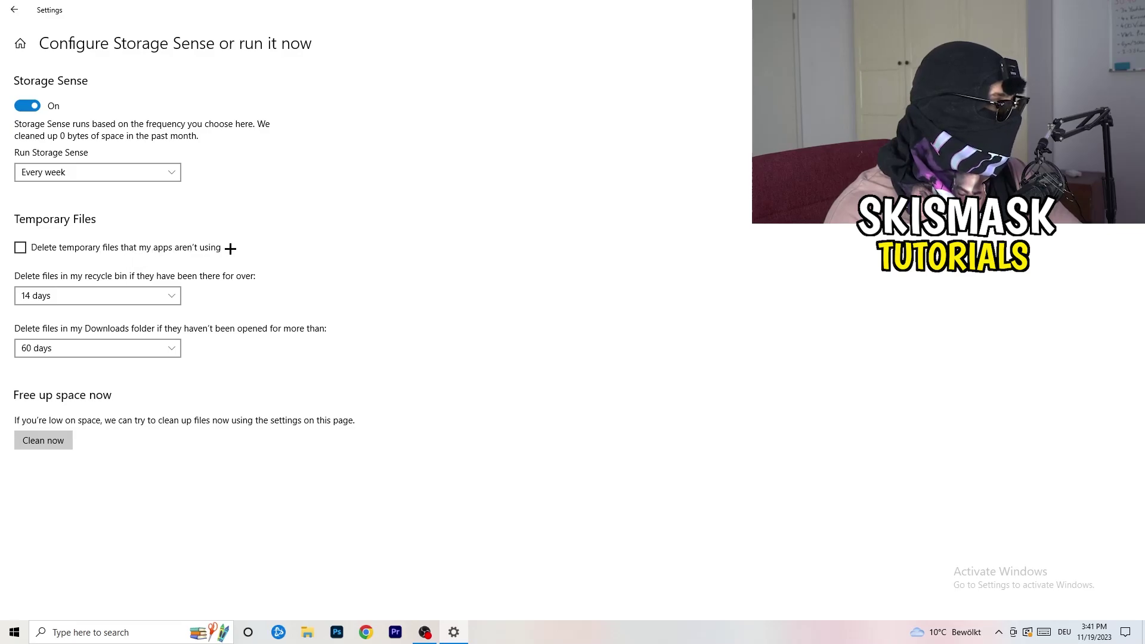
- Check the recycle bin deletion interval choices for Storage Sense and return to the storage overview
click(72, 295)
click(399, 384)
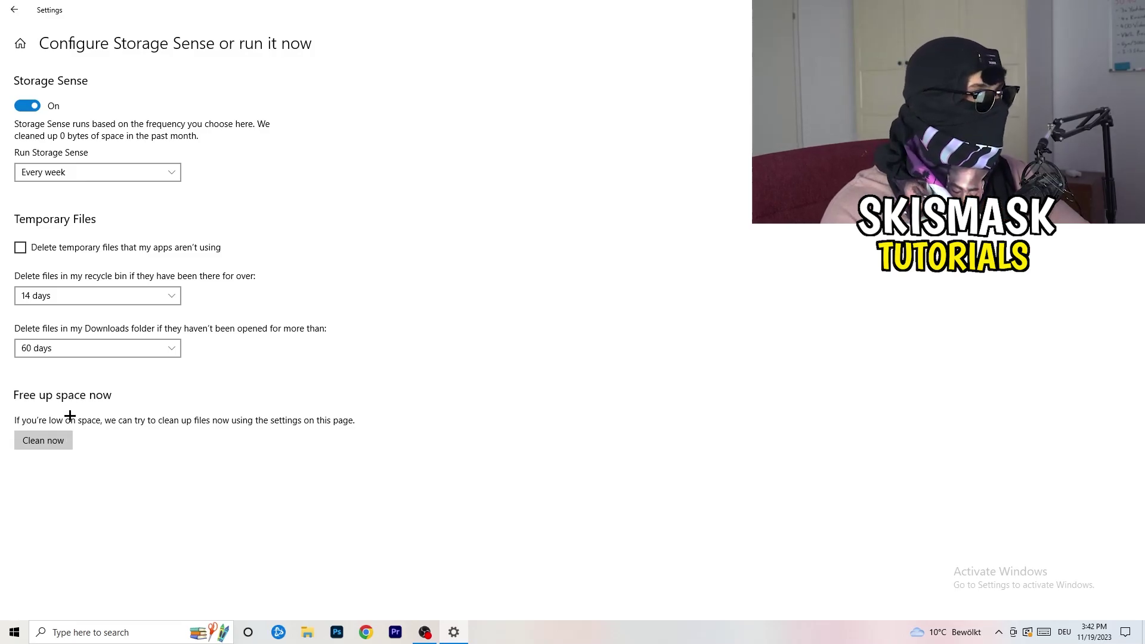
click(14, 9)
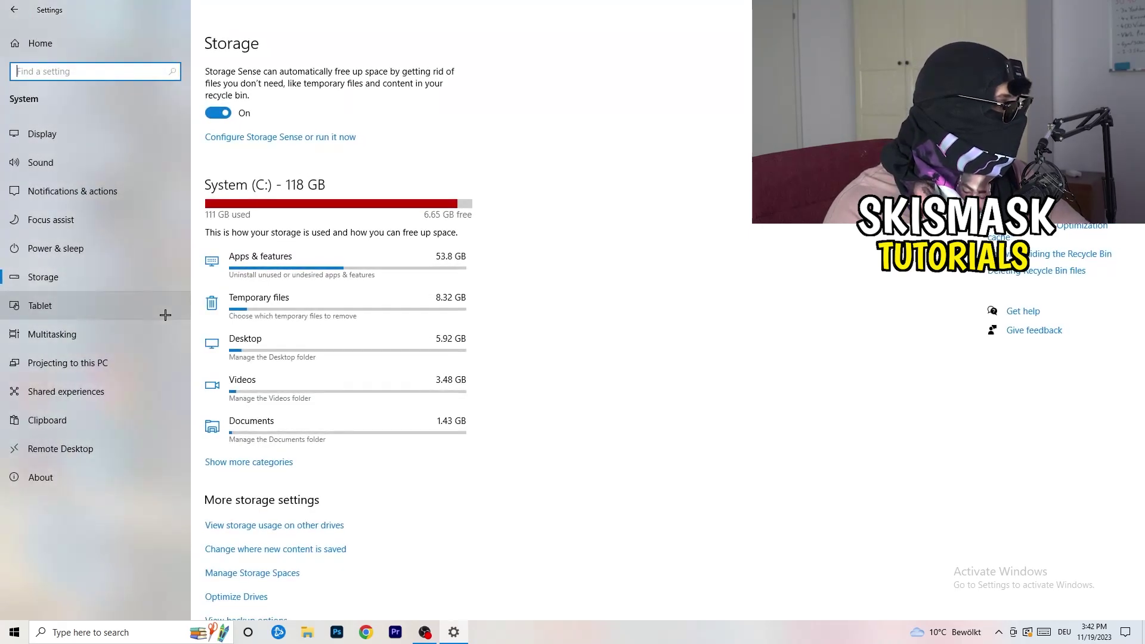
- Examine the preferred and additional power plans reached from the Power & sleep settings, and close both windows
click(133, 256)
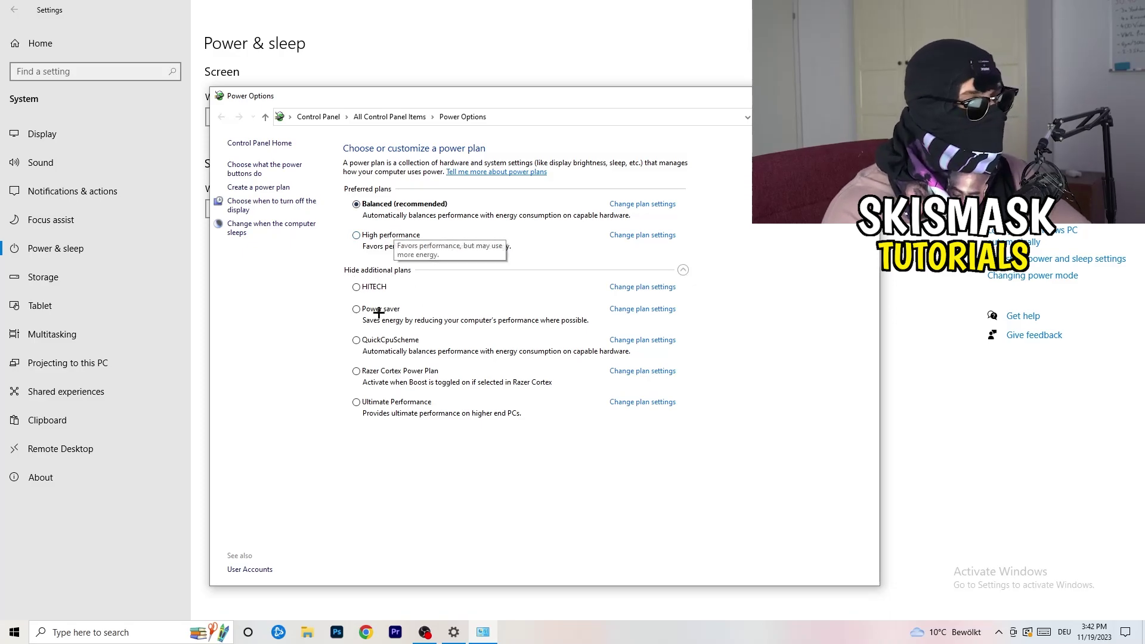
click(683, 270)
click(684, 269)
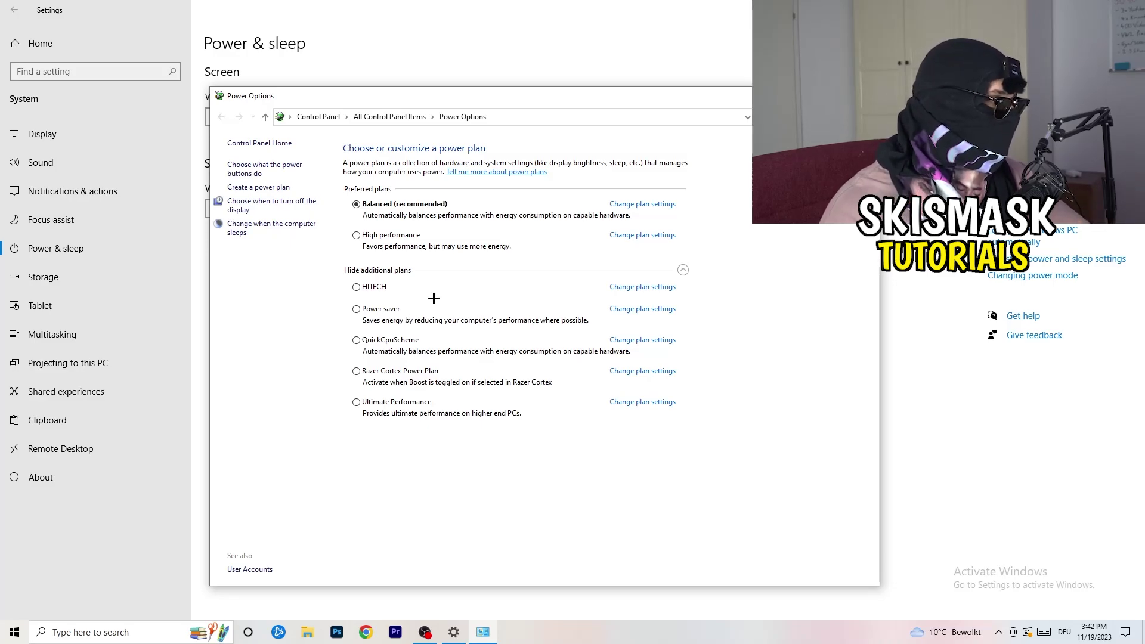
key(alt+F4)
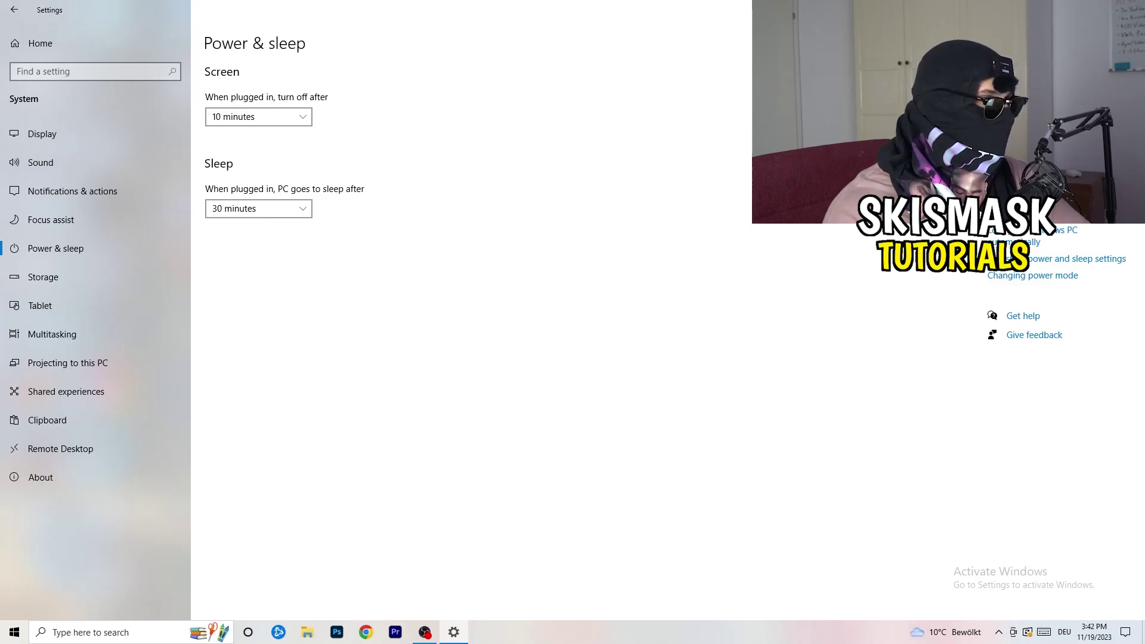
key(alt+F4)
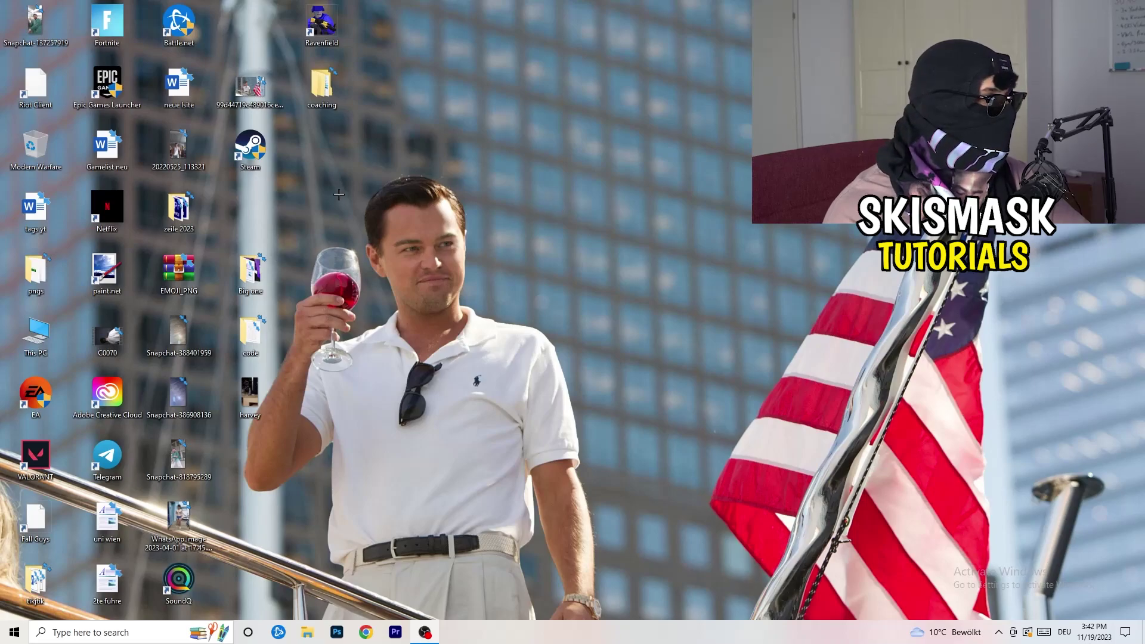
- Move the Steam shortcut to an empty area of the desktop and open its properties
drag(250, 148, 607, 210)
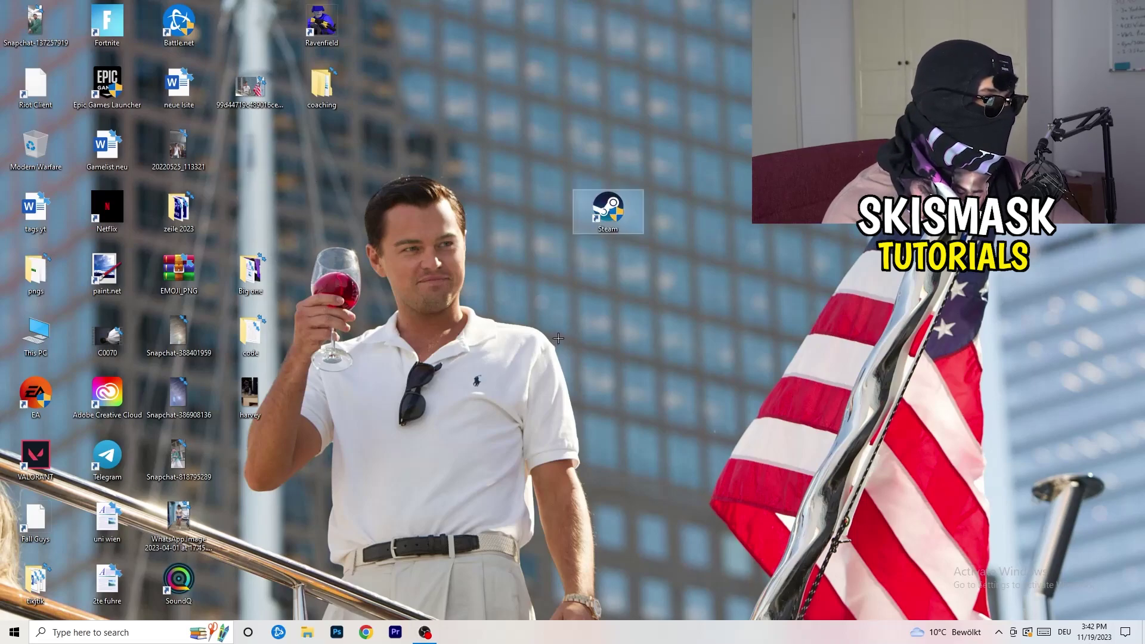
right_click(599, 215)
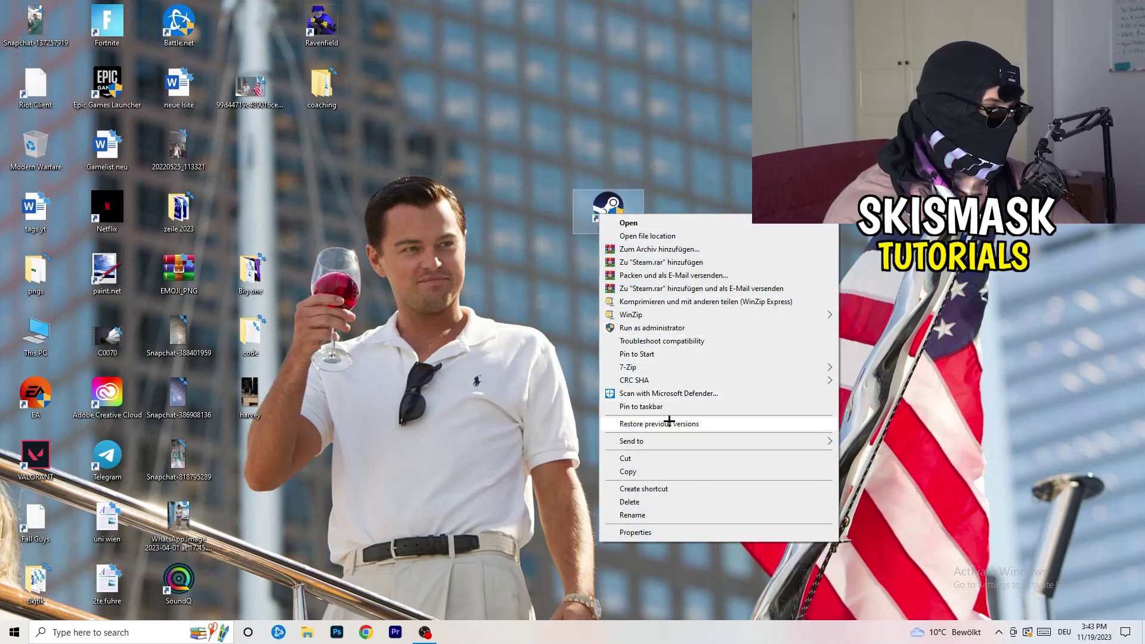
click(656, 532)
drag(672, 183, 557, 170)
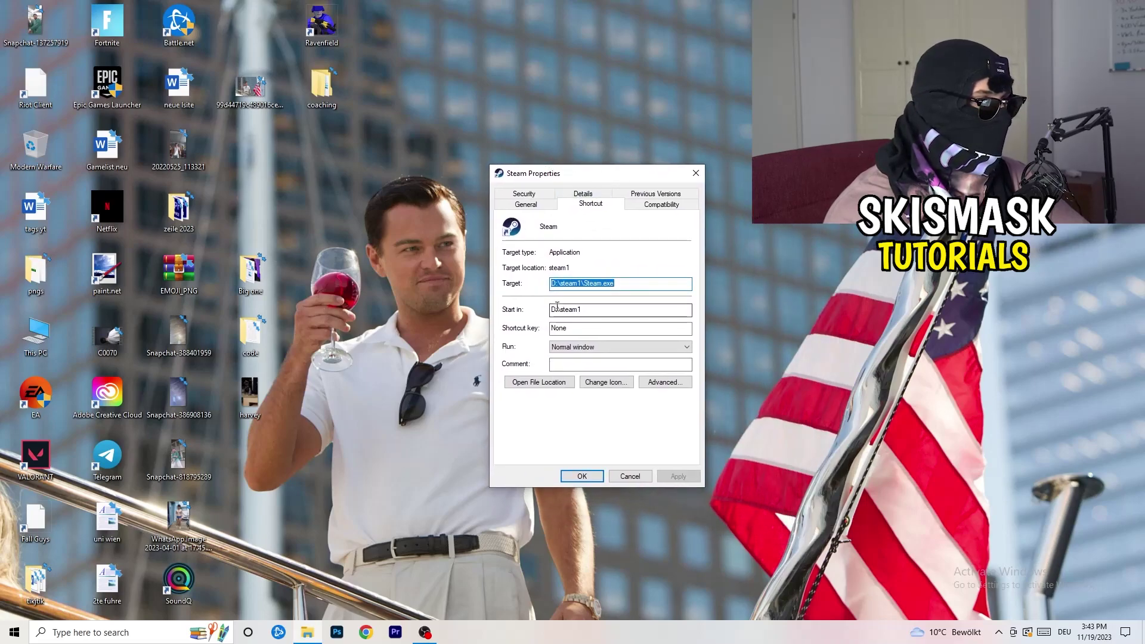
- Set the Steam shortcut to run in compatibility mode for Windows 8 and apply the change
click(674, 206)
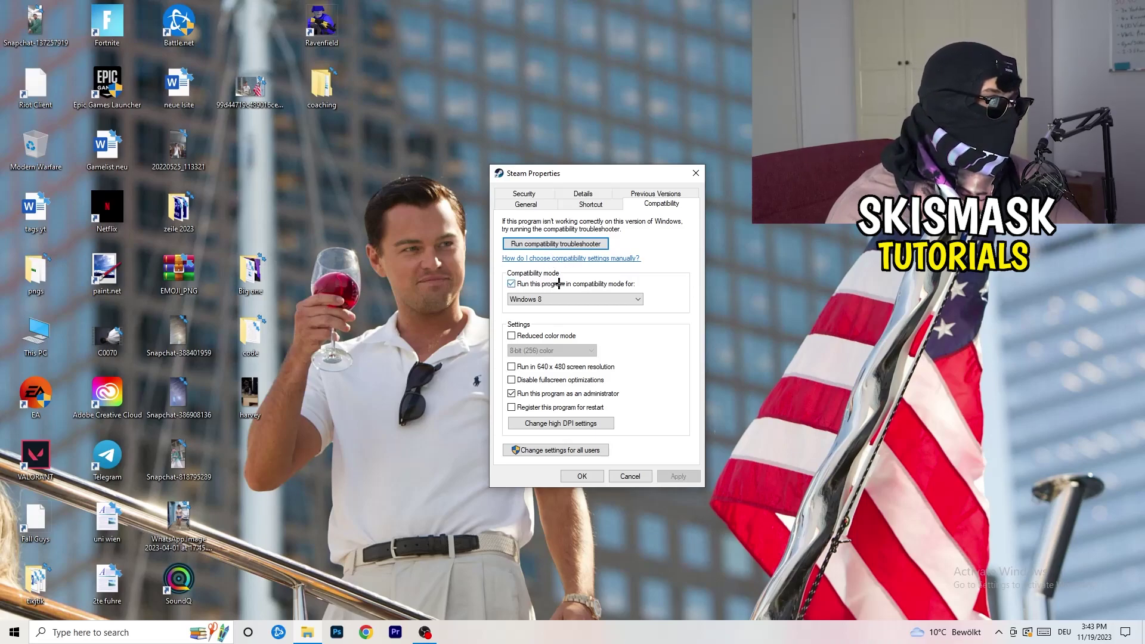
click(625, 280)
click(520, 285)
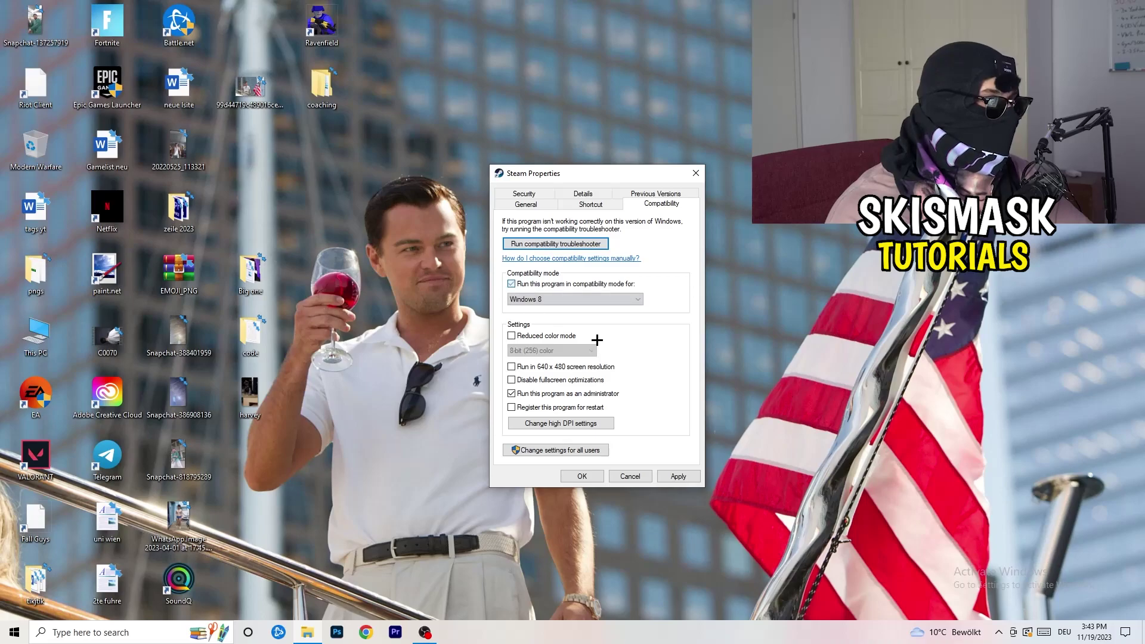
click(562, 302)
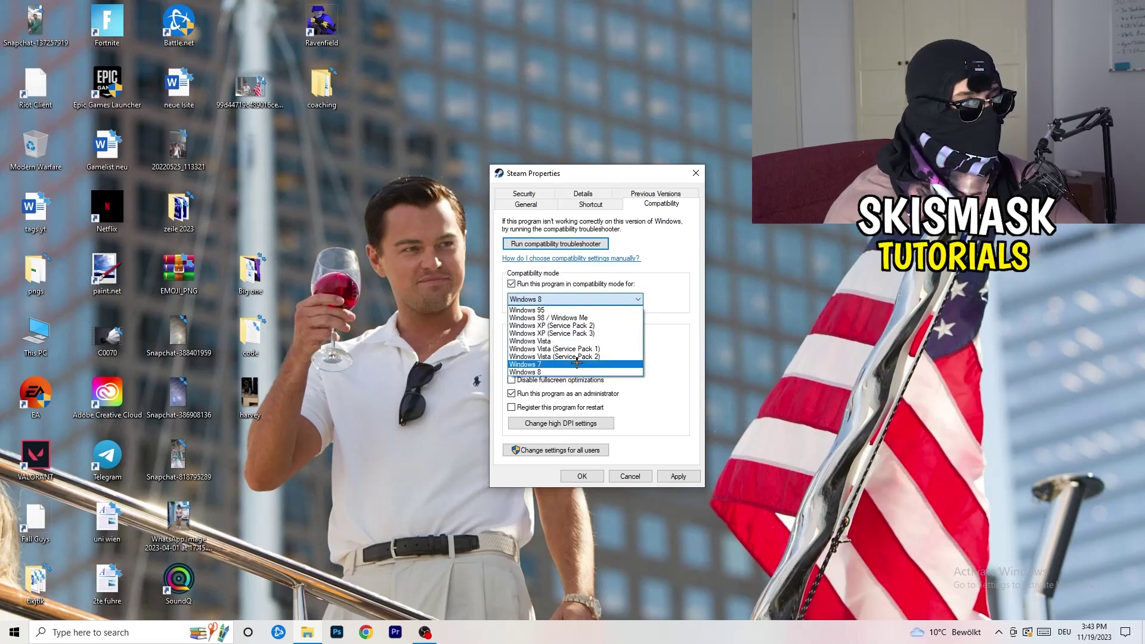
click(596, 367)
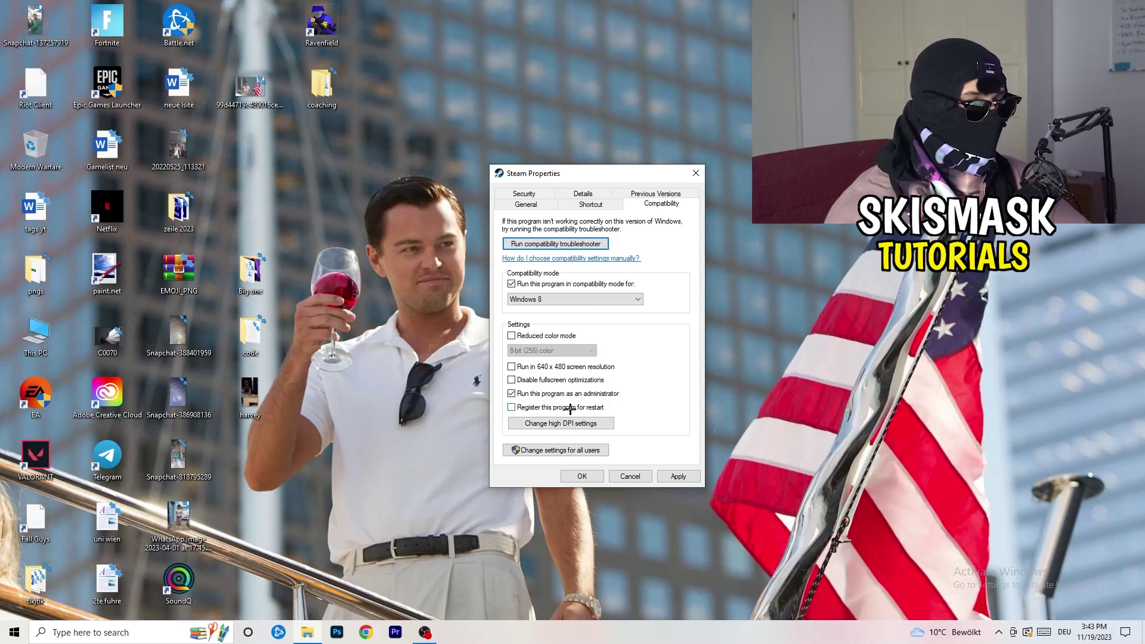
click(678, 476)
click(582, 476)
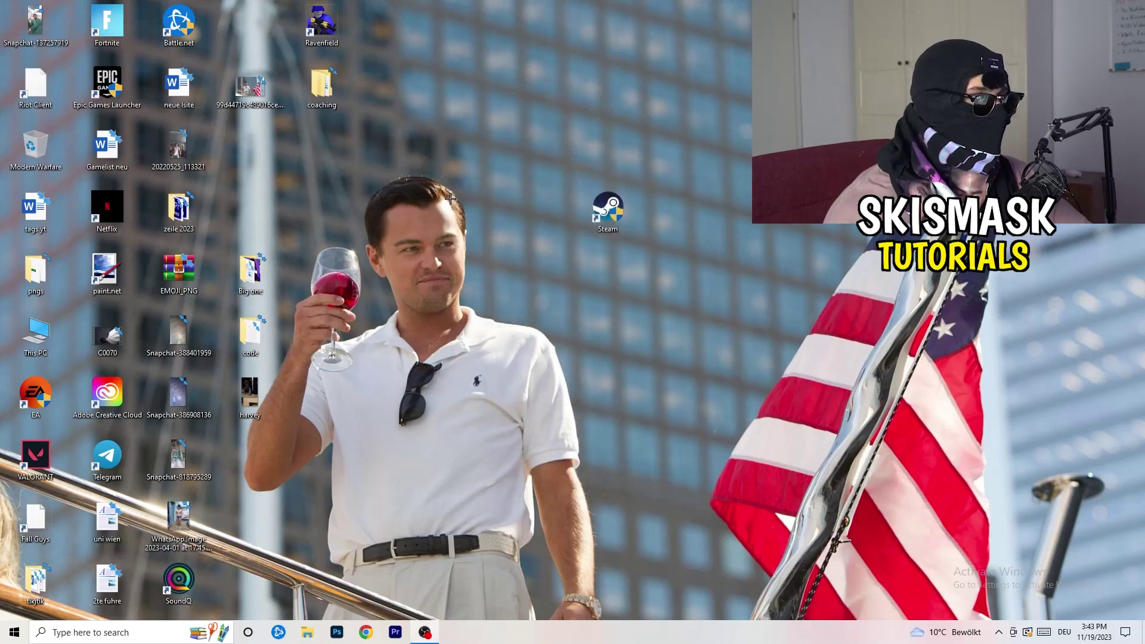
- Return the Steam shortcut to its original place among the desktop icons, between the image file and the Big one folder
drag(618, 214, 658, 195)
click(684, 314)
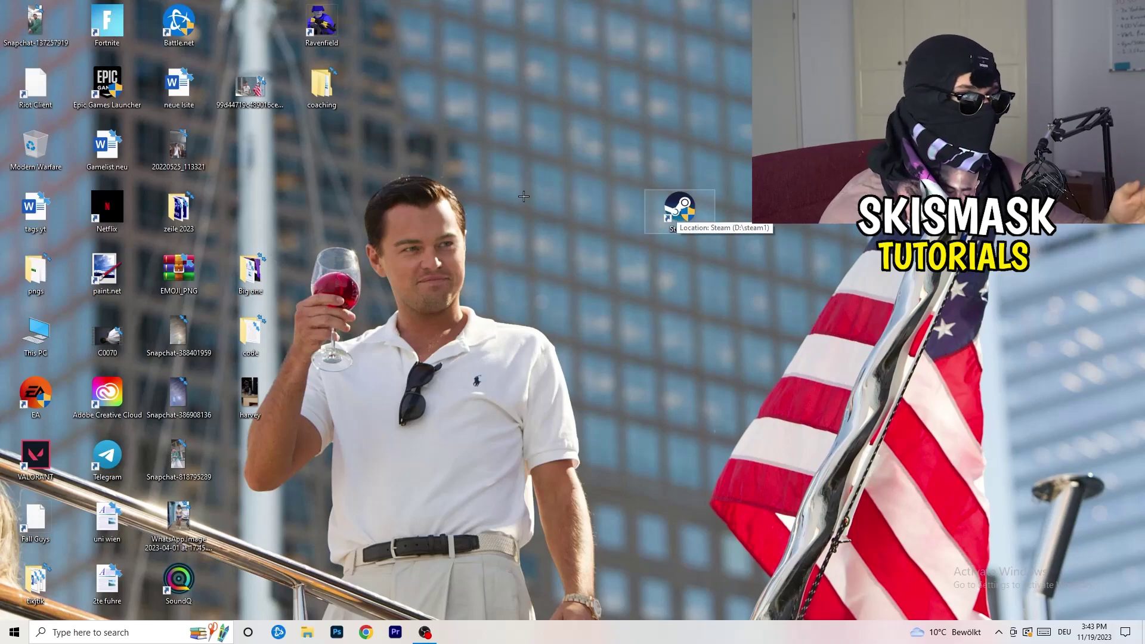
right_click(684, 217)
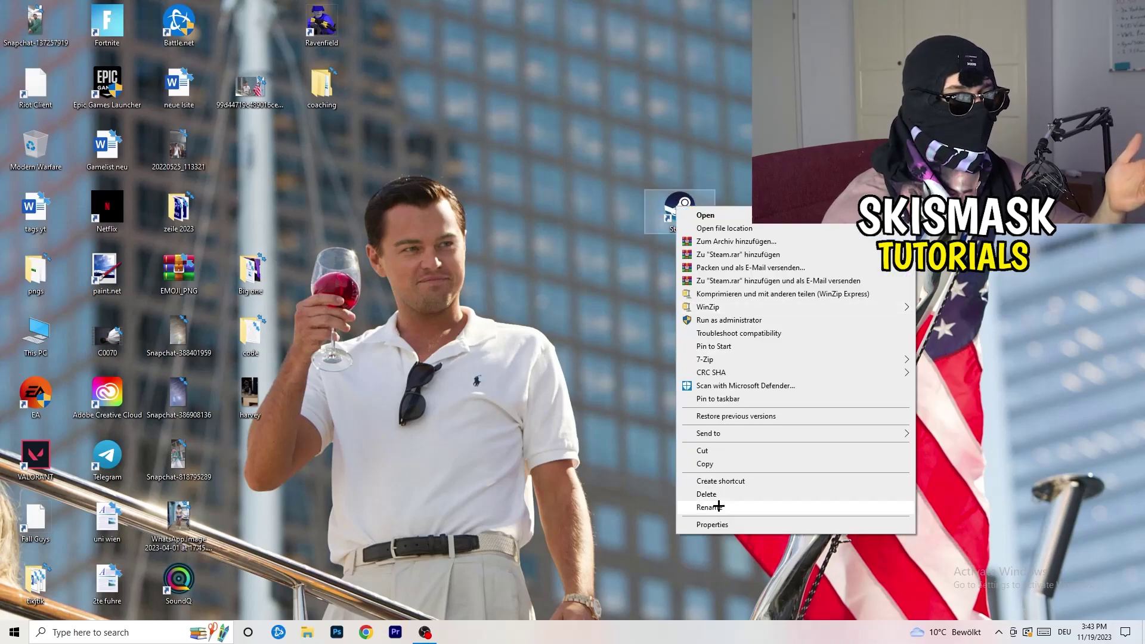
click(541, 253)
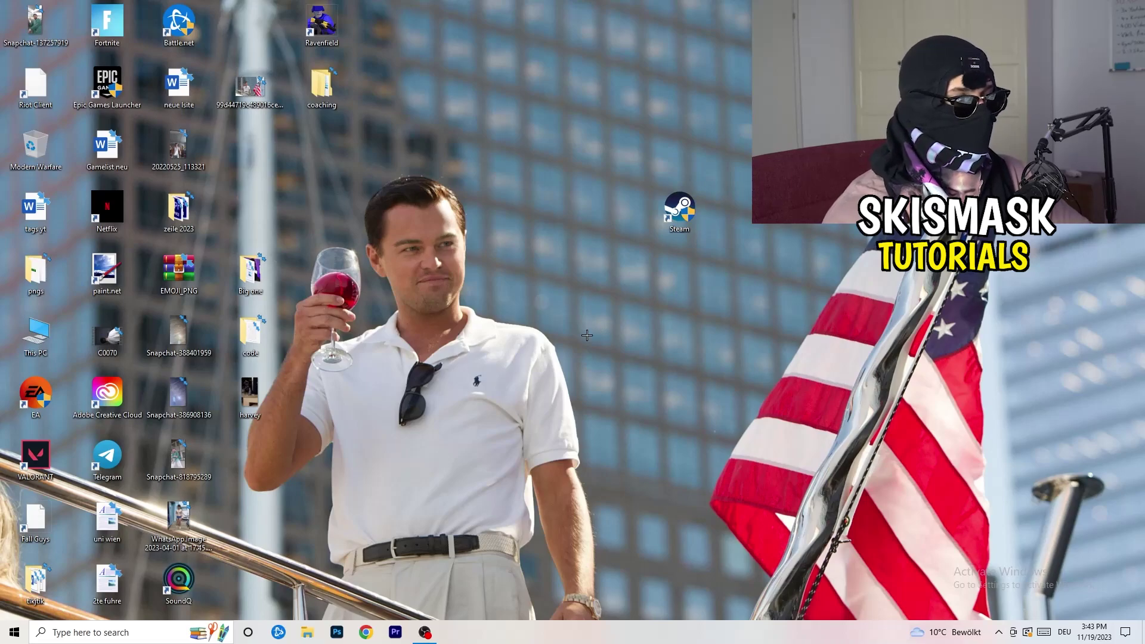
drag(679, 209, 252, 149)
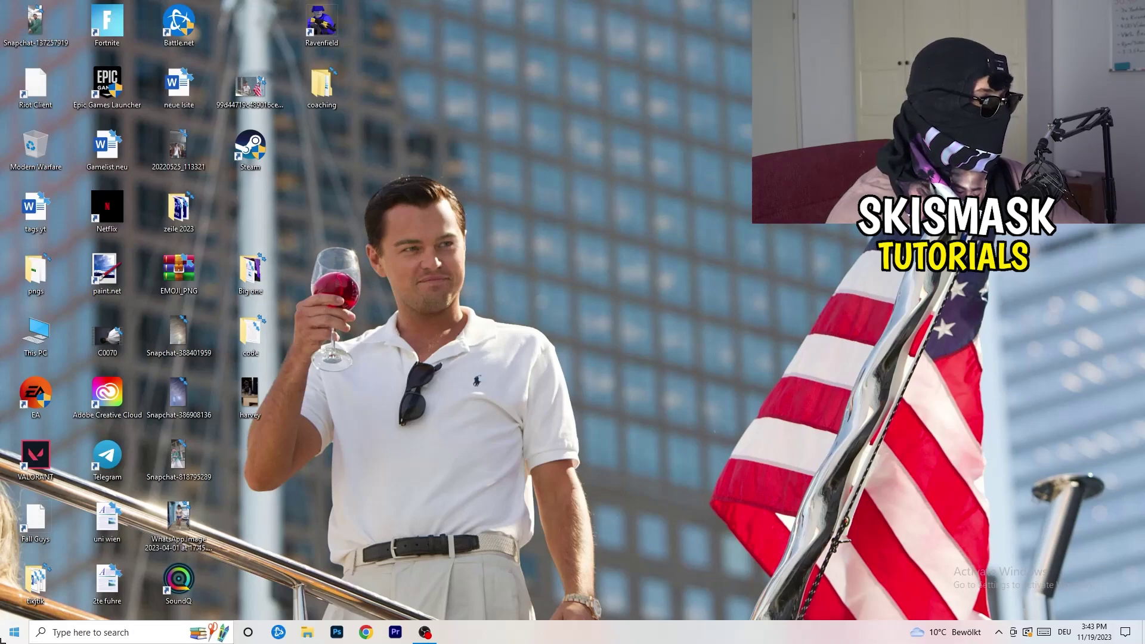
- Open Windows Settings and go to the Xbox Game Bar page in the Gaming category
click(15, 631)
click(15, 577)
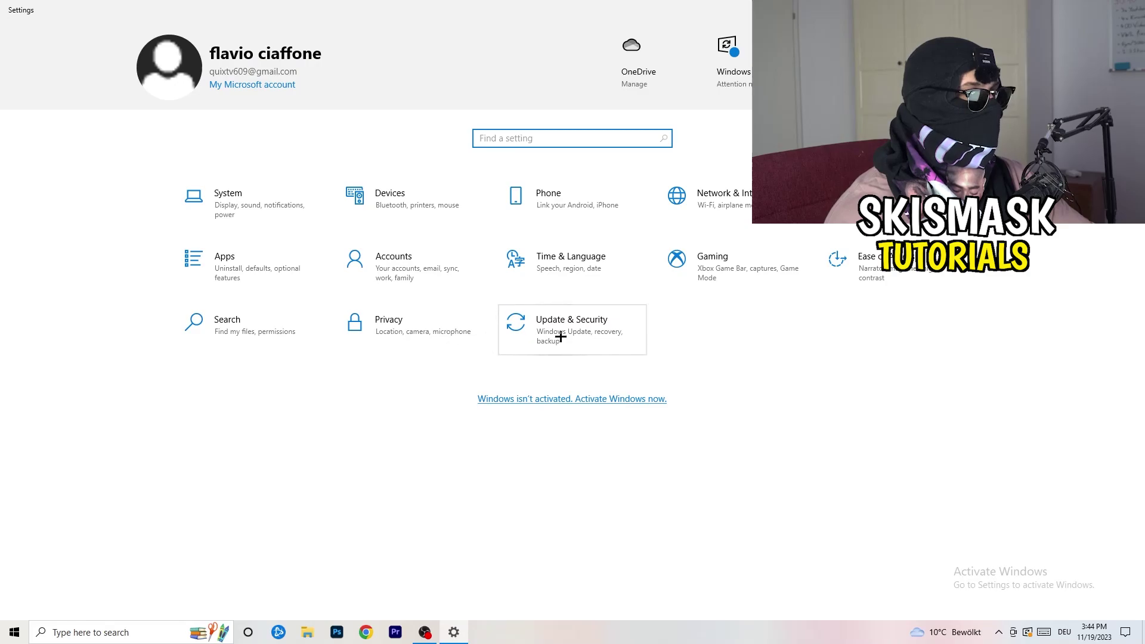
click(676, 257)
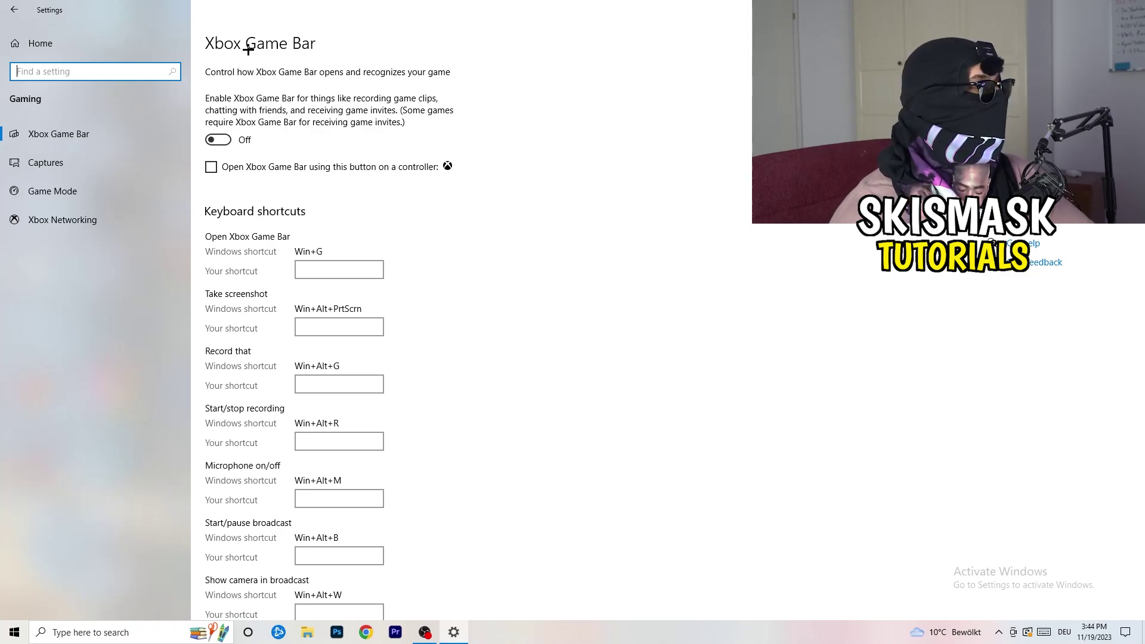
- Review the background recording, audio and video options for Captures, and check the Game Mode setting
click(107, 169)
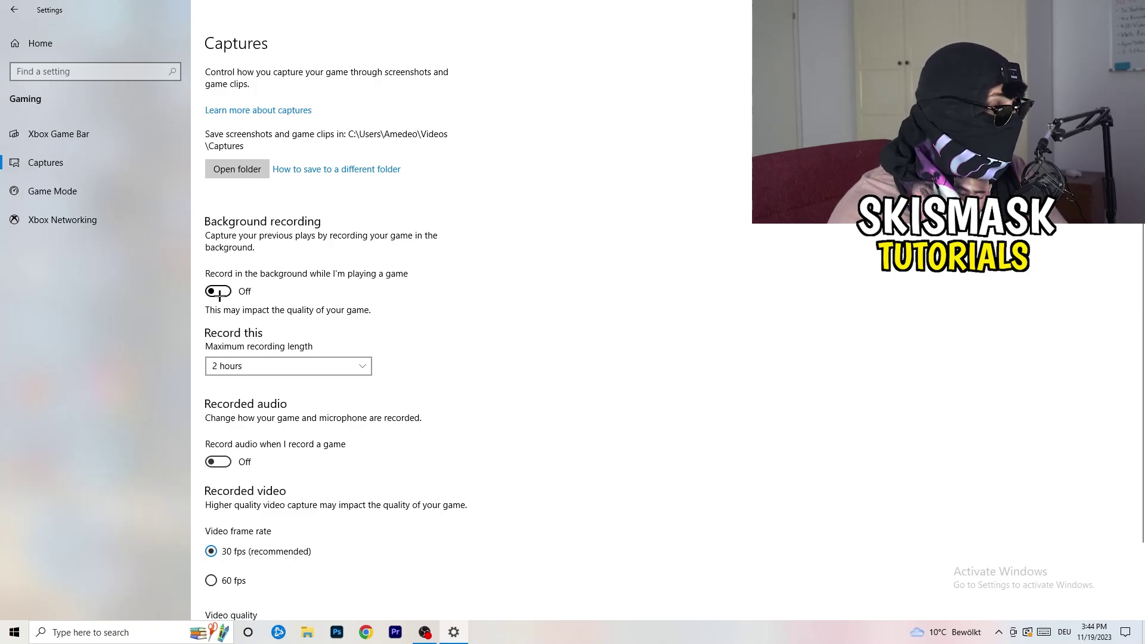
scroll(348, 388, down, 2)
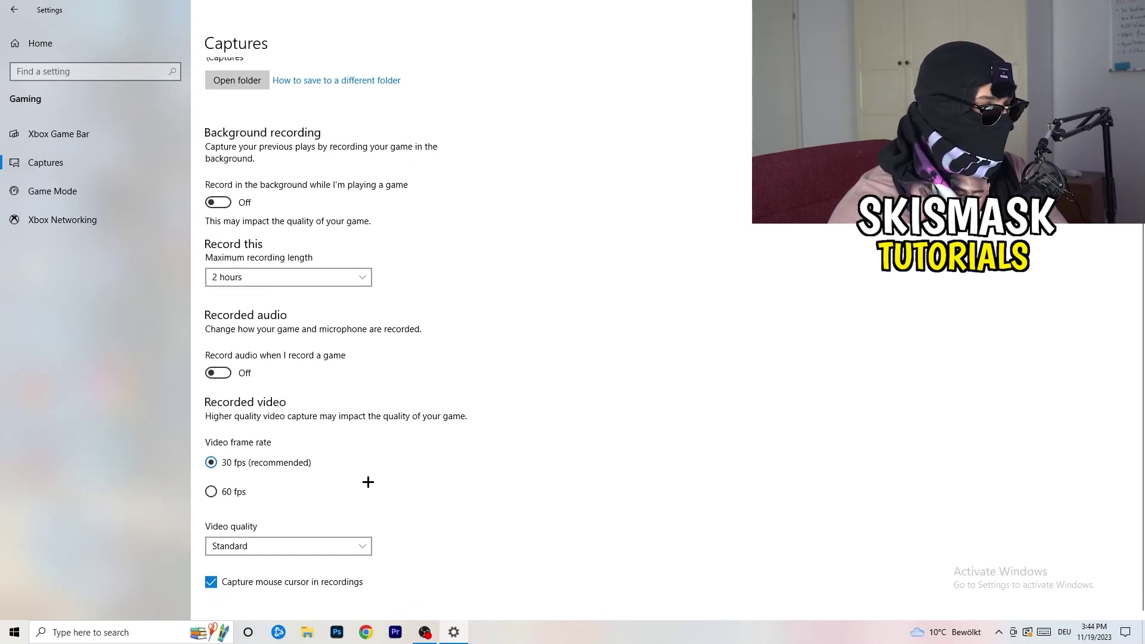
scroll(368, 482, up, 2)
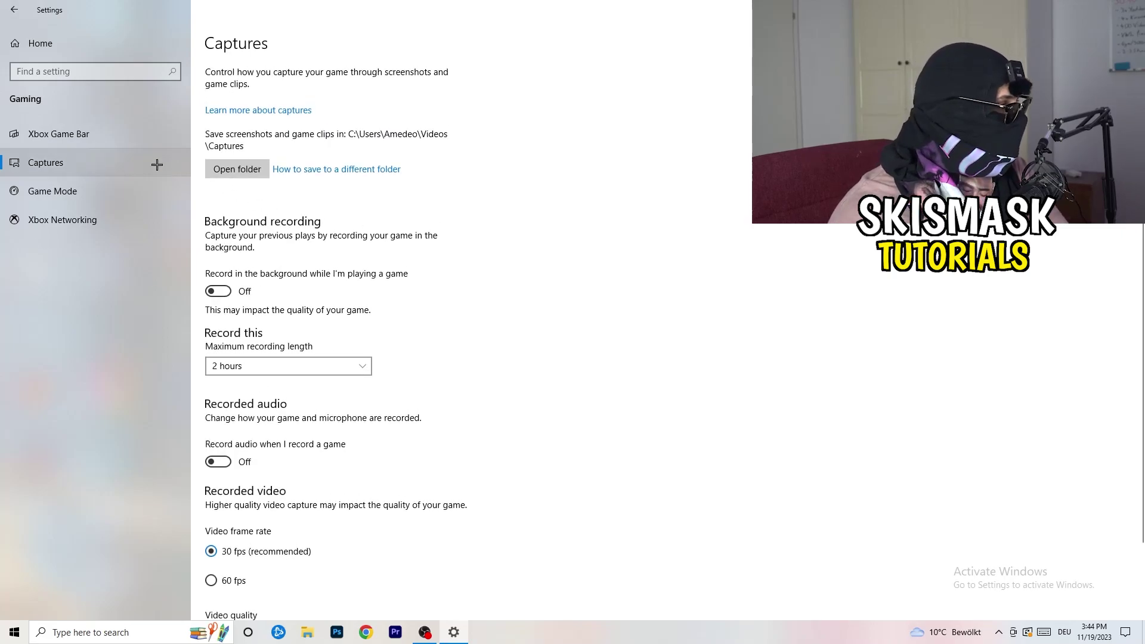
click(120, 191)
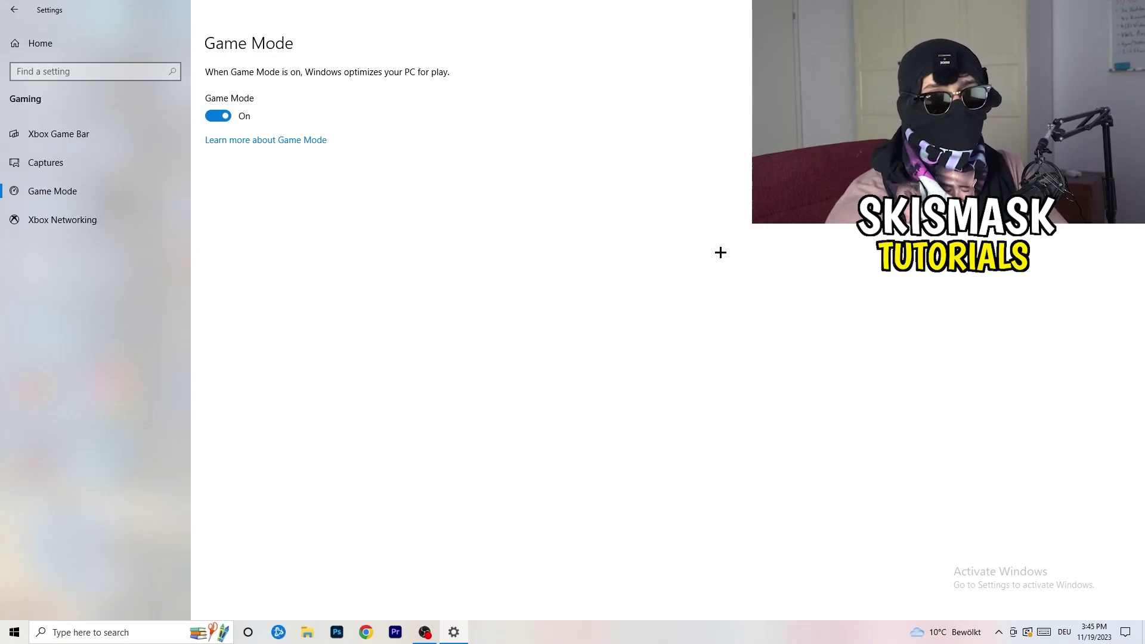
- Check the Windows Update status in the Update & Security category and close Settings
click(12, 7)
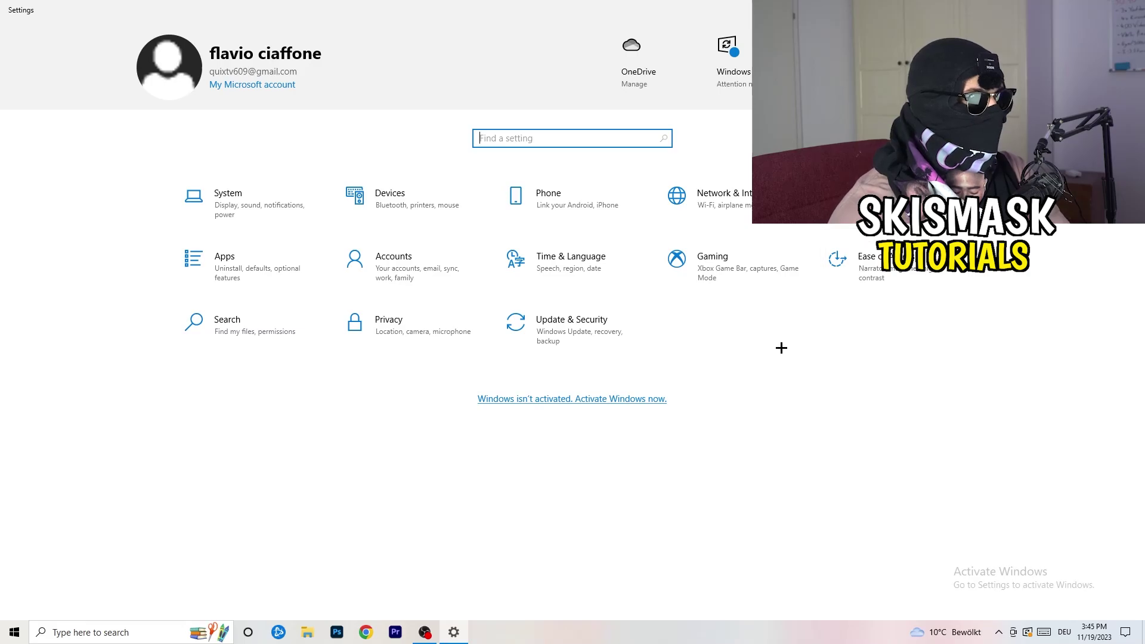
click(561, 328)
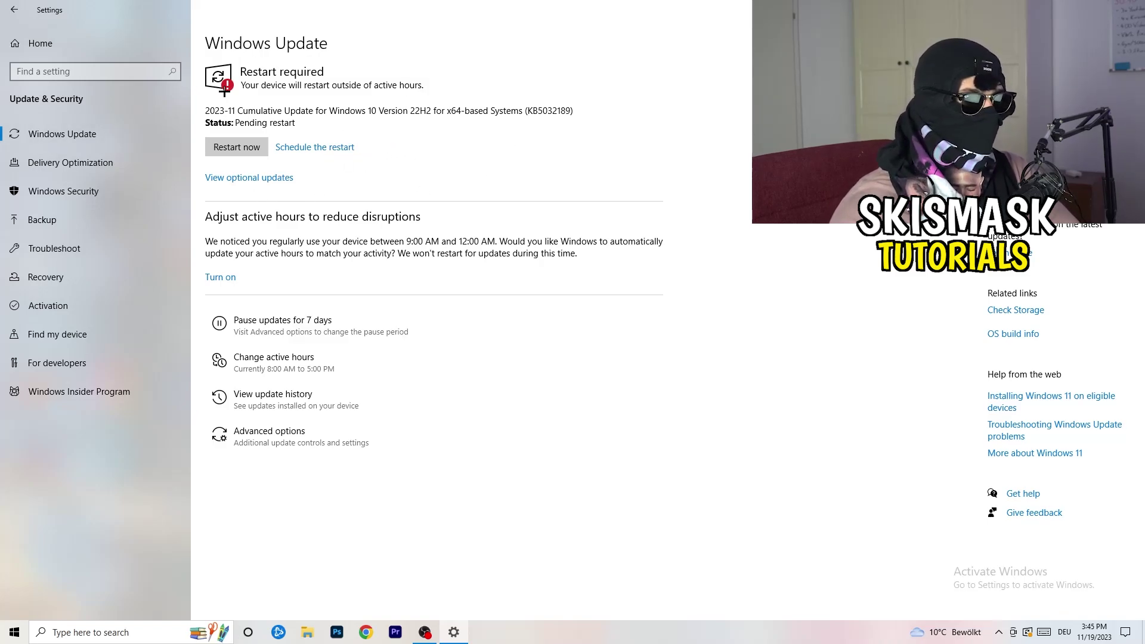
key(alt+F4)
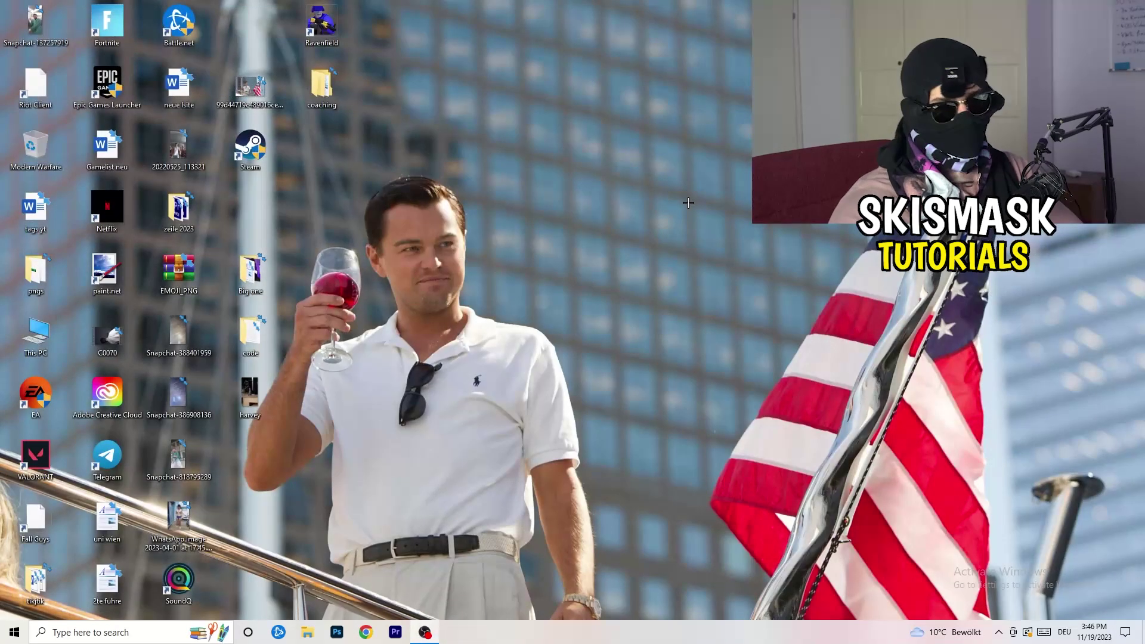